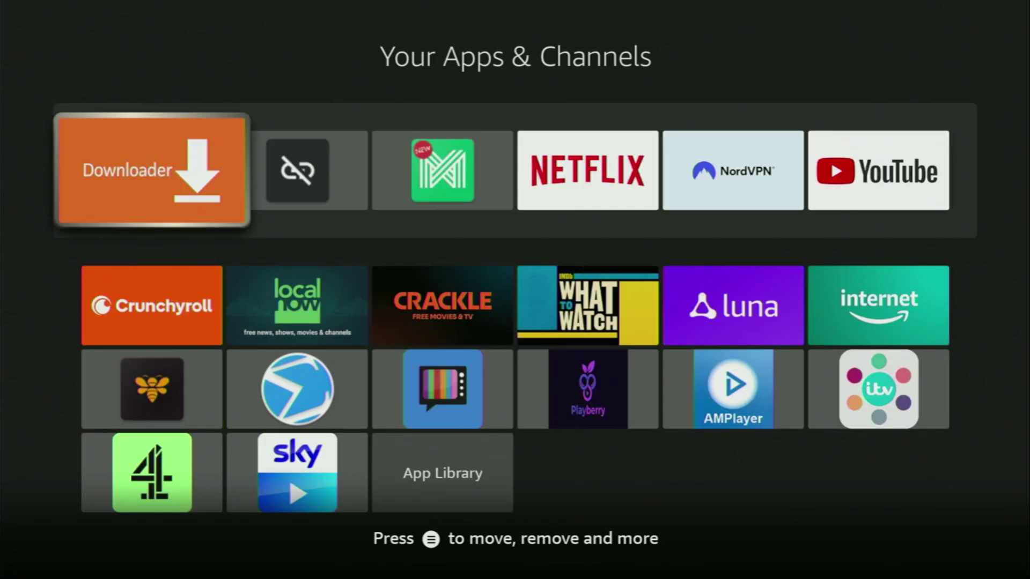
Return to the home screen and open the text search
key("Home")
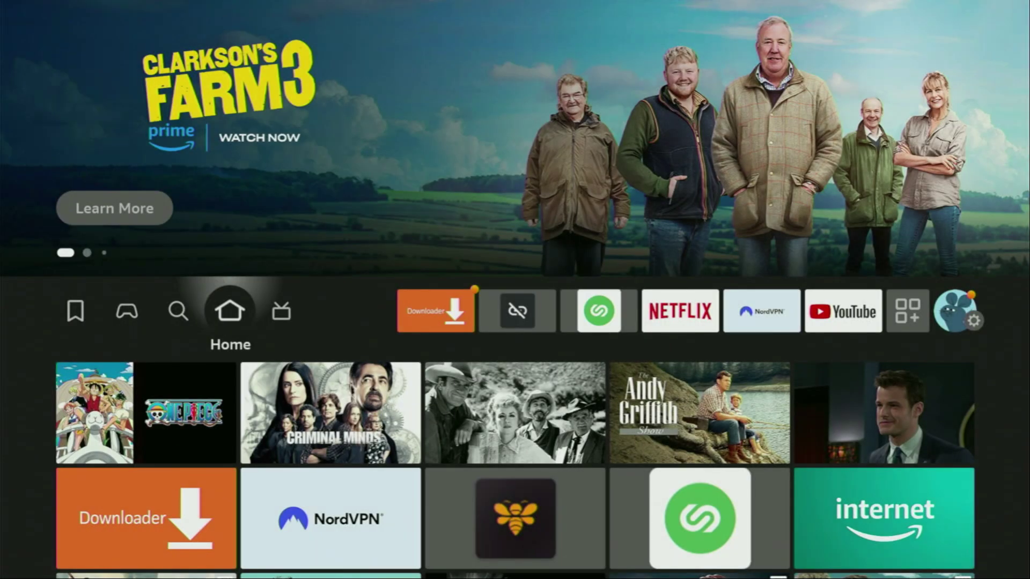
key("Left")
key("Down")
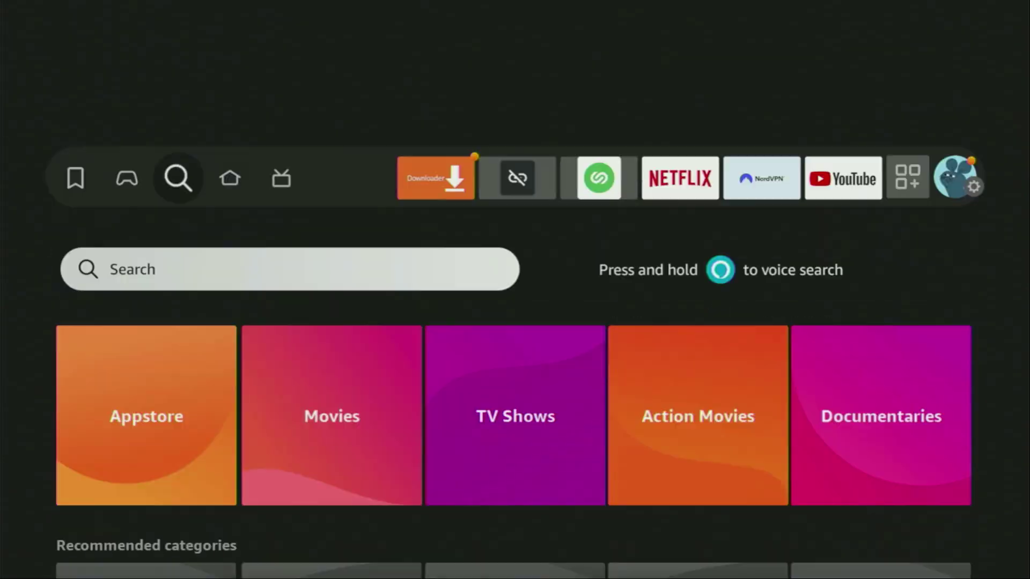
key("Return")
Enter "Do" as the search text
key("Right")
key("Right")
key("Right")
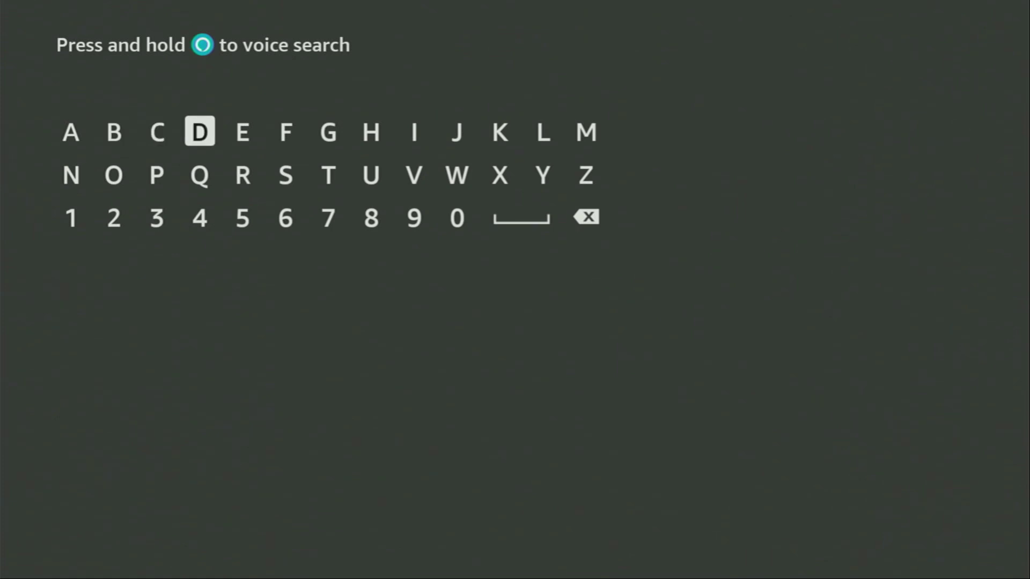
key("Return")
key("Down")
key("Left")
key("Left")
key("Return")
Choose the suggested search term Downloader and open its results
key("Right")
key("Right")
key("Right")
key("Right")
key("Right")
key("Right")
key("Right")
key("Right")
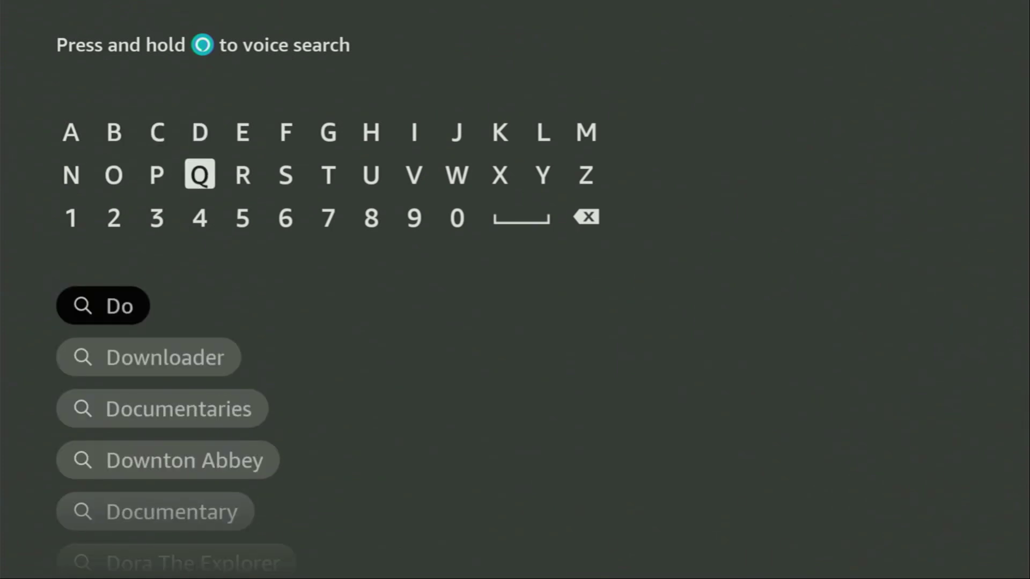
key("Return")
key("Down")
key("Down")
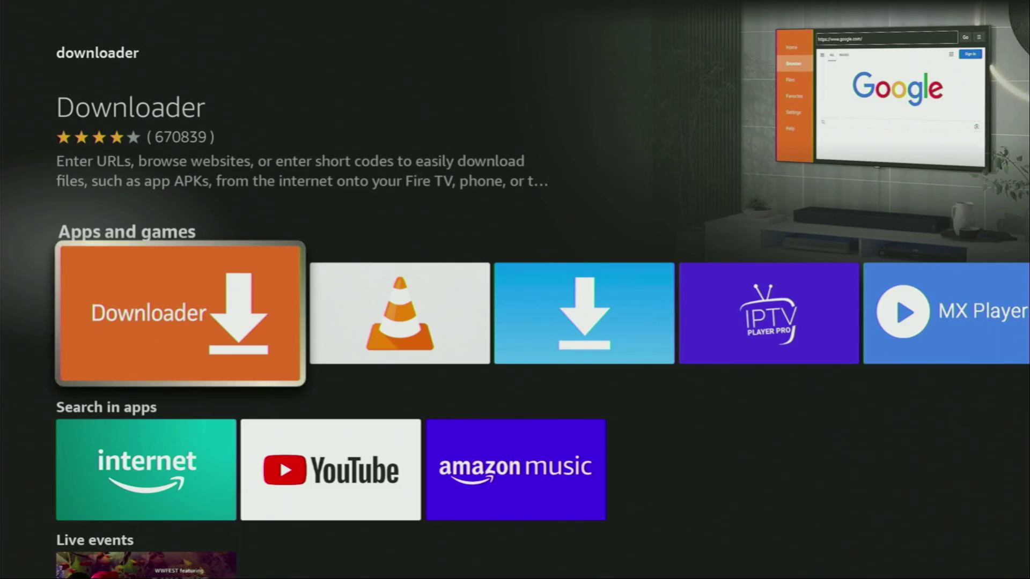
Look through the Downloader search results, from apps and games down to the related customer searches
key("Right")
key("Right")
key("Right")
key("Down")
key("Down")
key("Down")
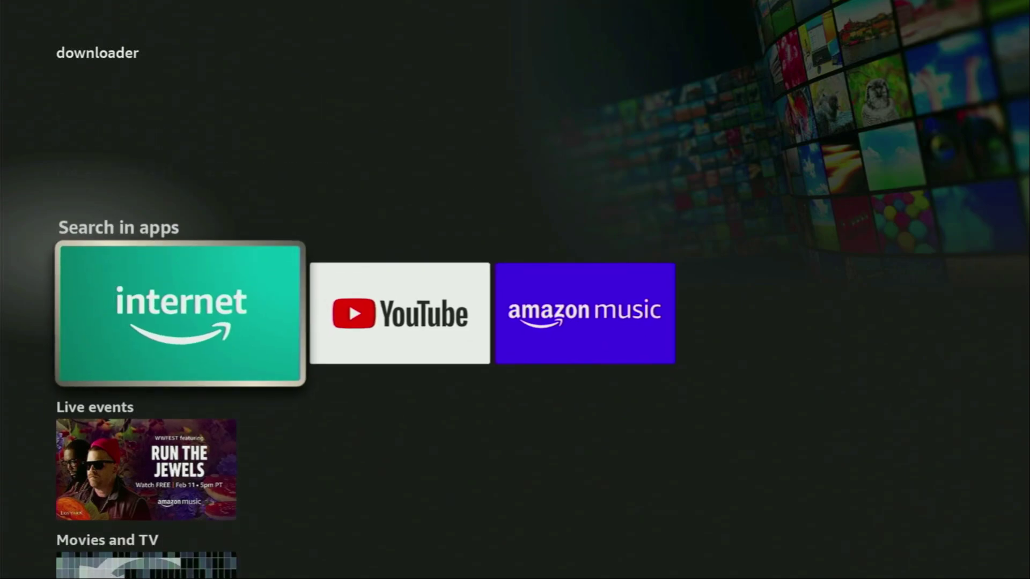
key("Down")
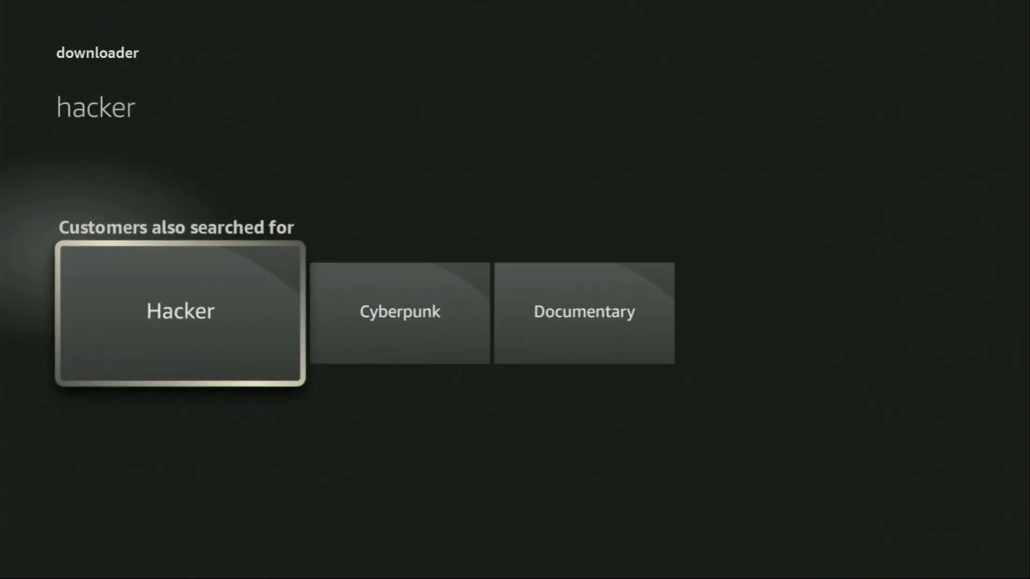
Go back to the home screen and bring up the device settings
key("Home")
key("Right")
key("Right")
key("Right")
key("Right")
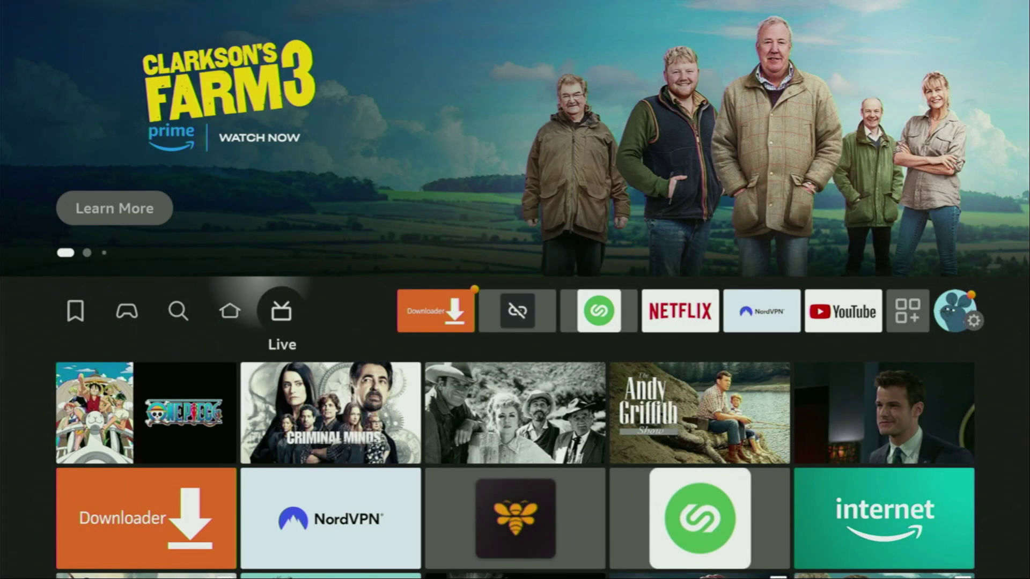
key("Right")
key("Right")
key("Right")
key("Right")
key("Right")
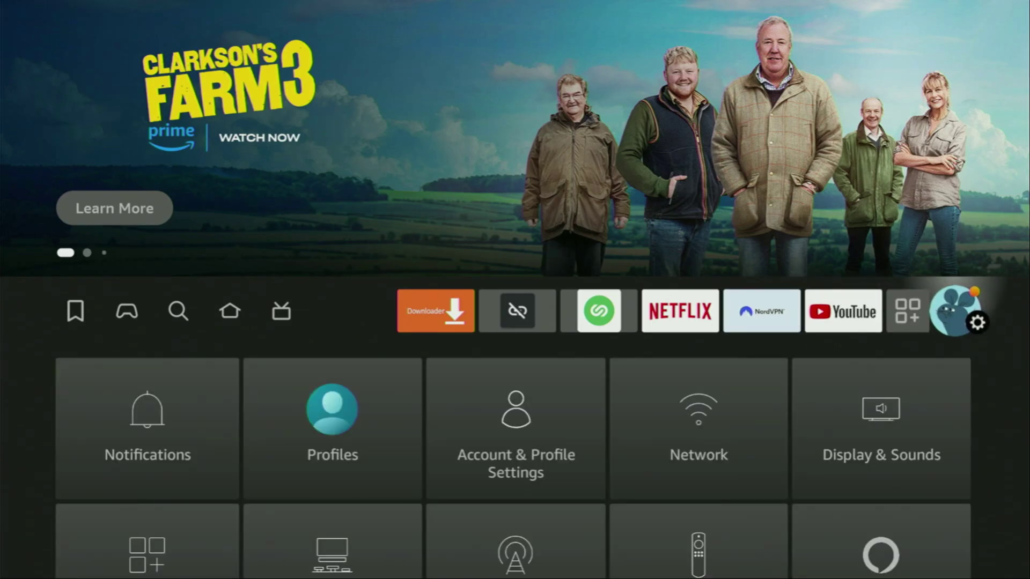
Open the My Fire TV settings
key("Down")
key("Down")
key("Down")
key("Right")
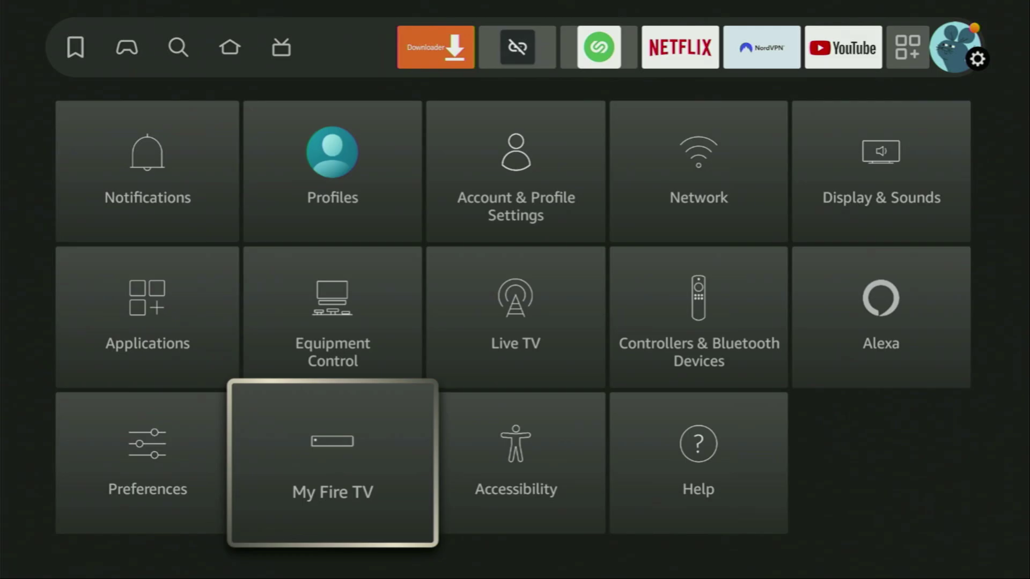
key("Return")
key("Return")
key("Escape")
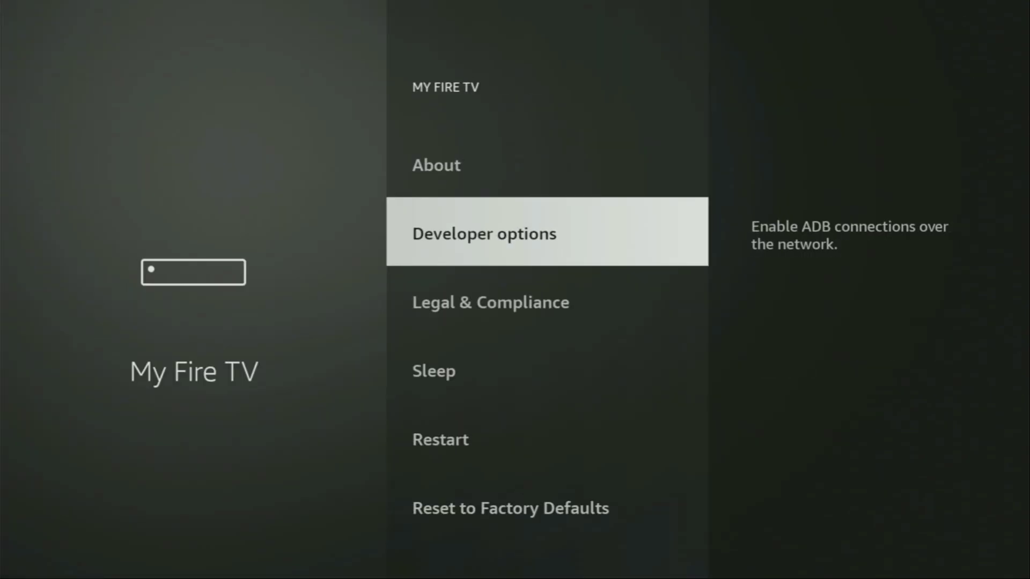
Look through the My Fire TV options, from About down to Reset to Factory Defaults
key("Down")
key("Up")
key("Up")
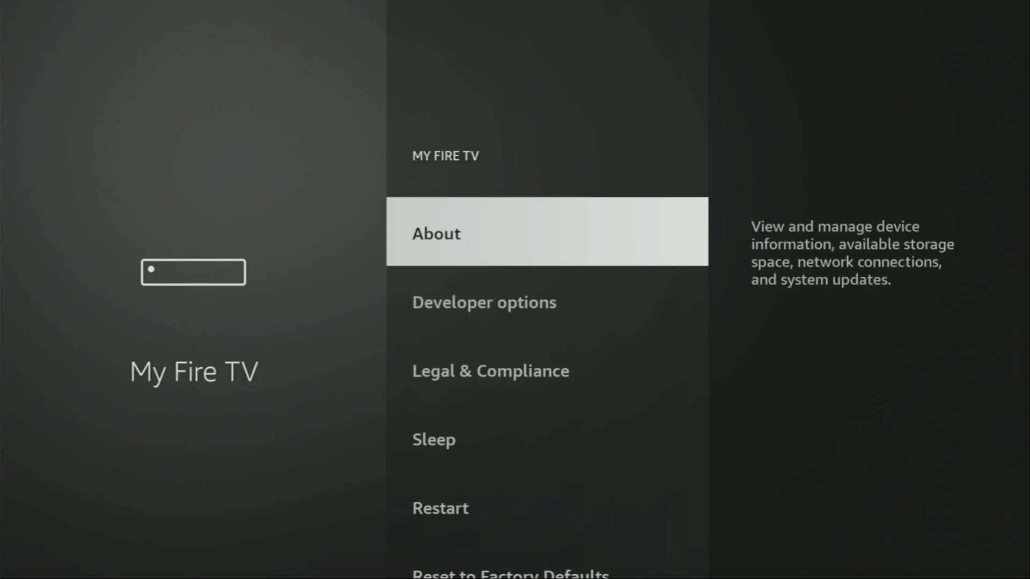
key("Down")
key("Down")
key("Down")
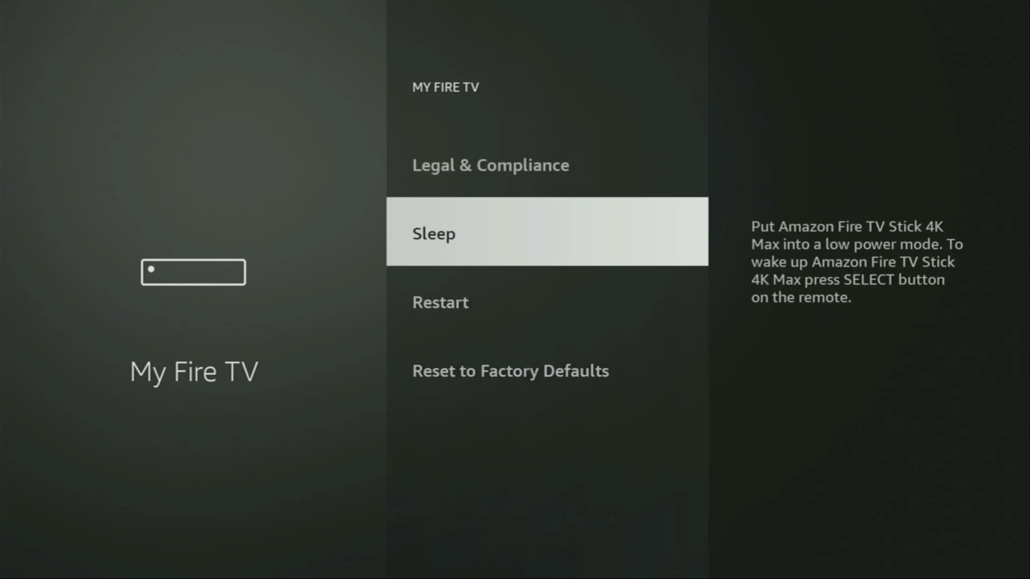
key("Down")
key("Down")
key("Up")
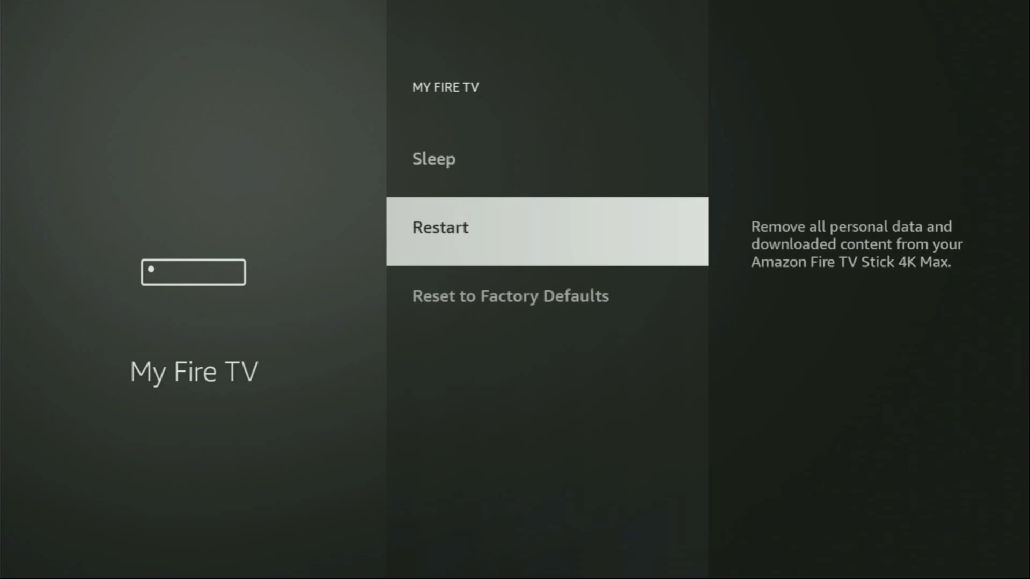
key("Up")
key("Up")
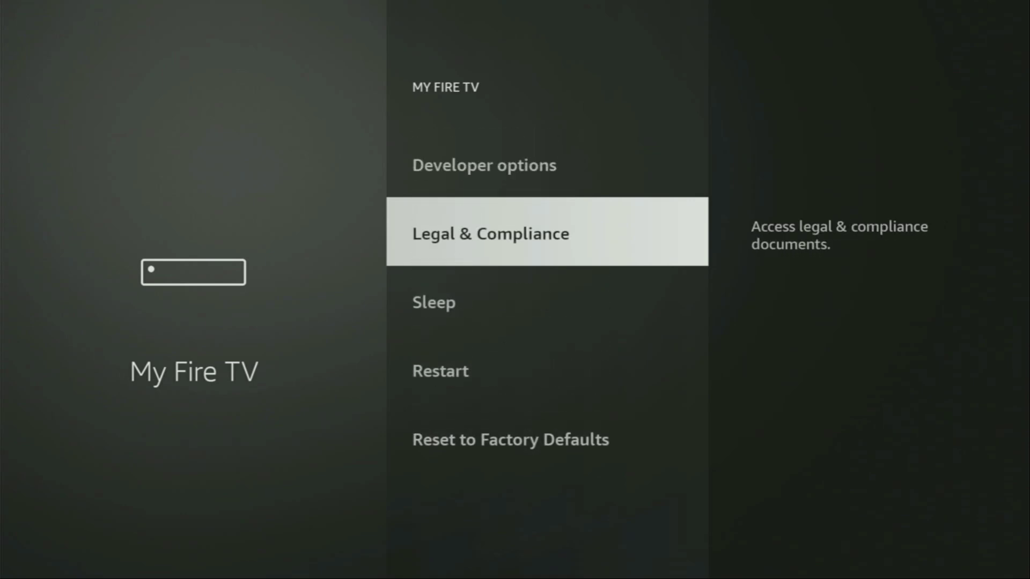
key("Up")
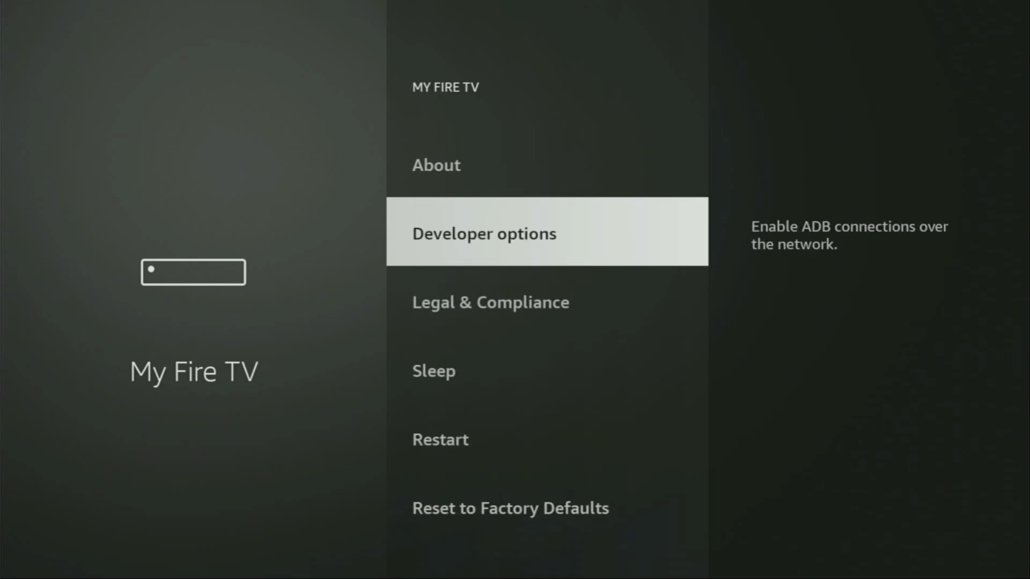
key("Up")
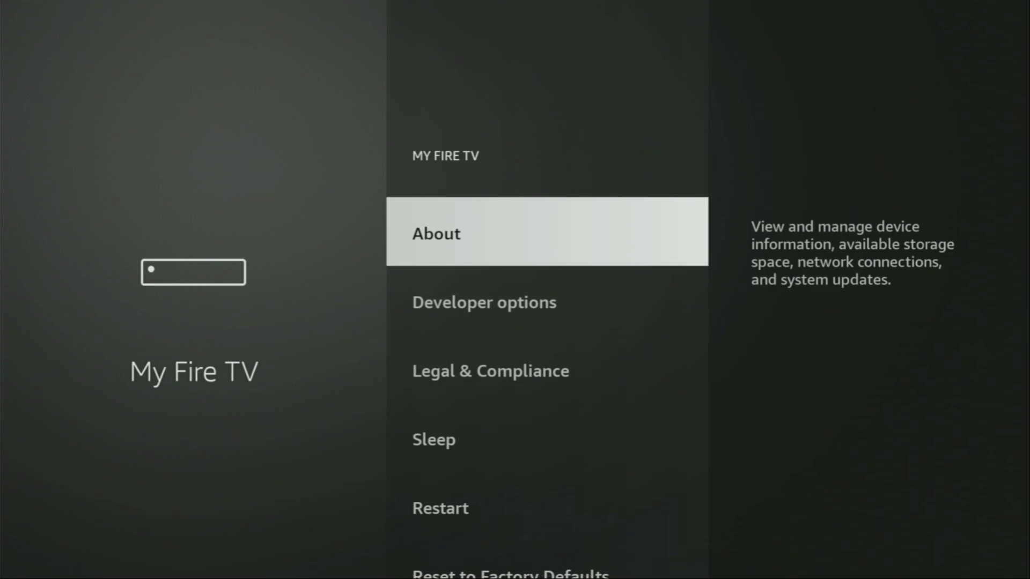
Try to unlock developer mode through the Fire TV Stick 4K Max entry under About, then return to My Fire TV
key("Return")
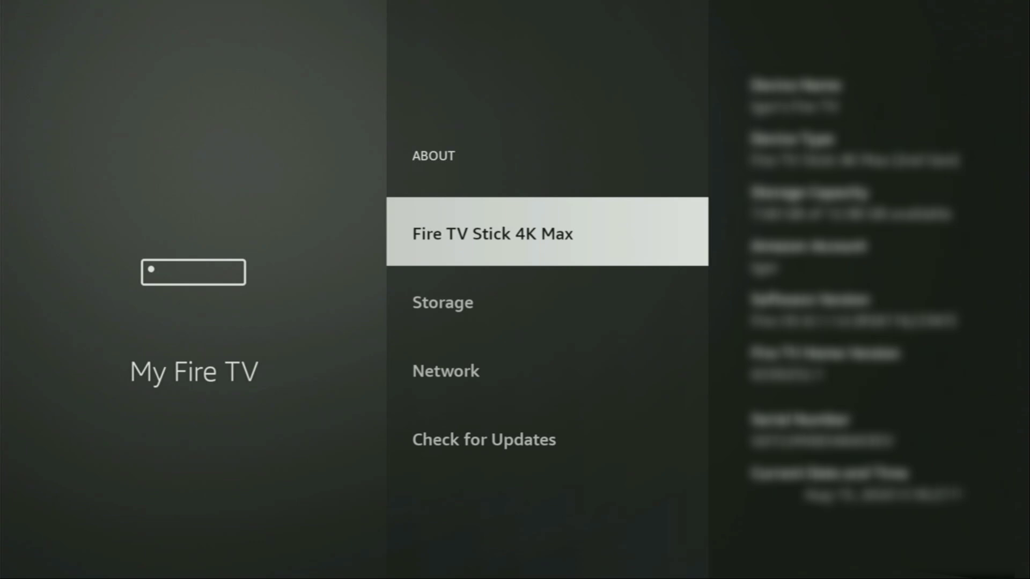
key("Return")
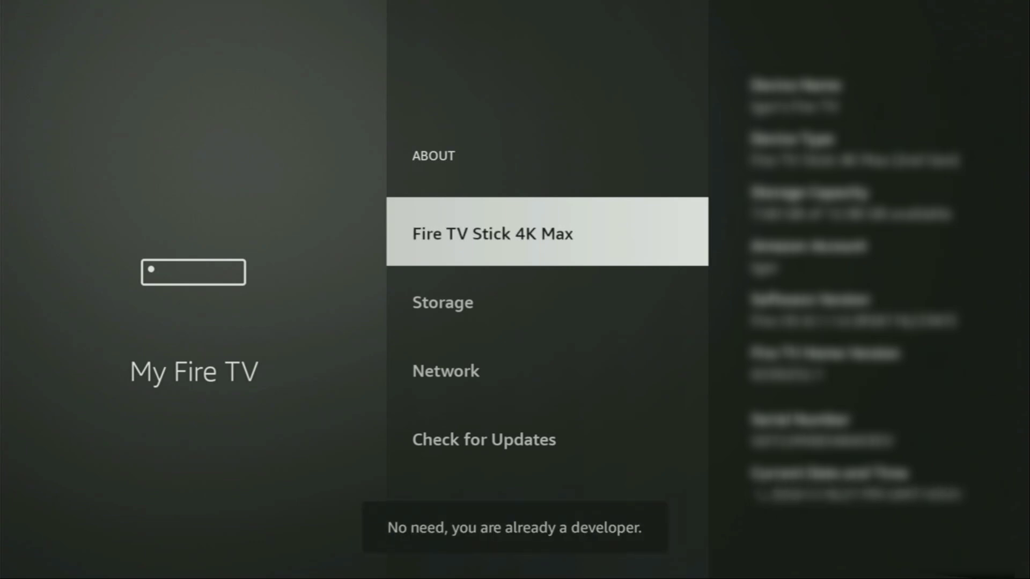
key("Down")
key("Up")
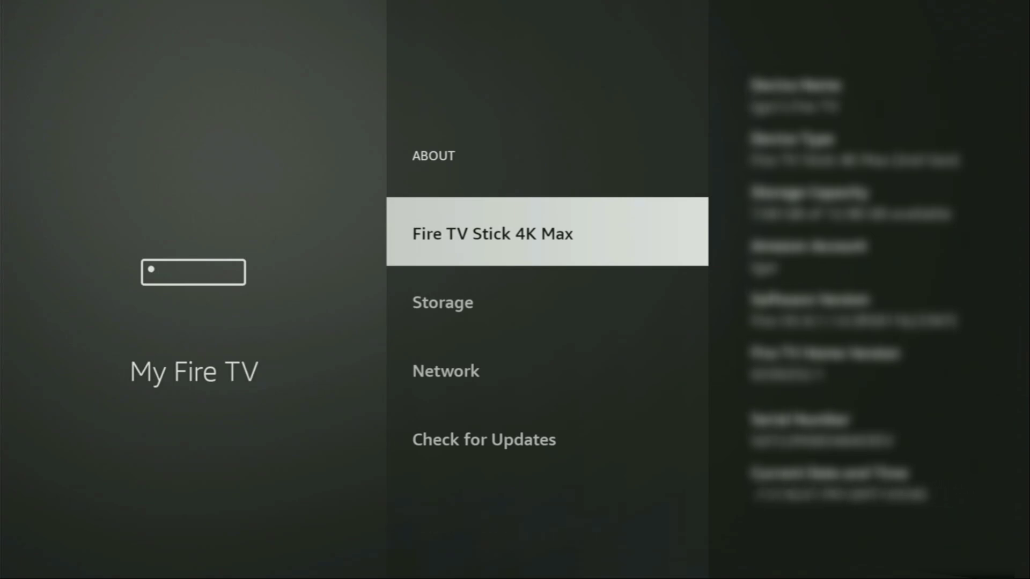
key("Escape")
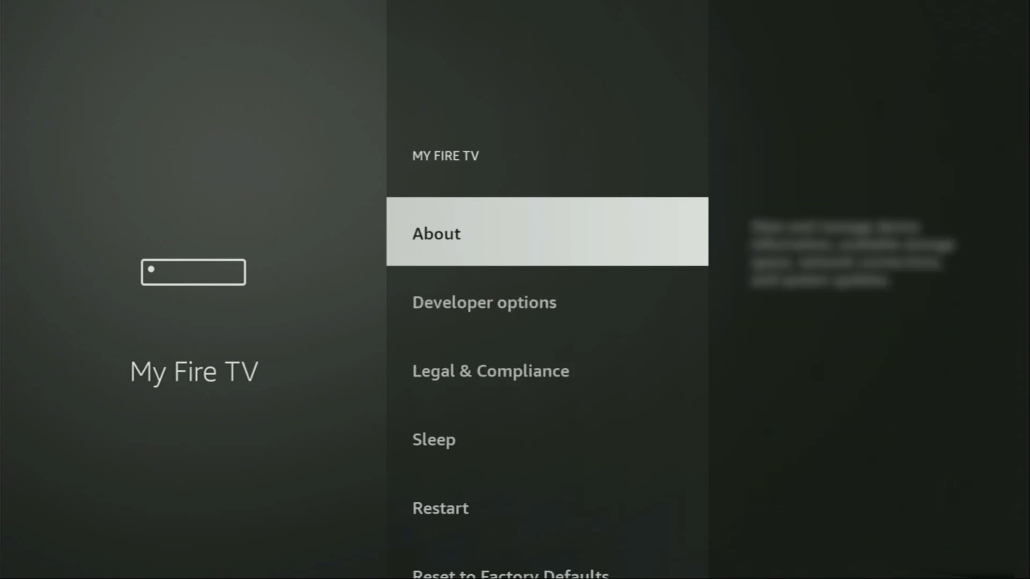
Open the Developer options and bring up the Install unknown apps list
key("Down")
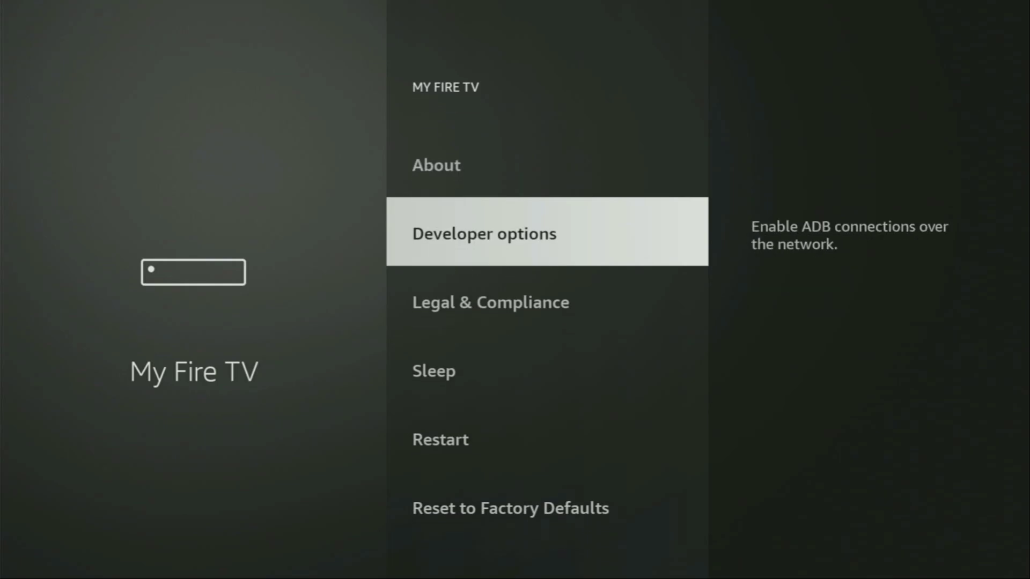
key("Return")
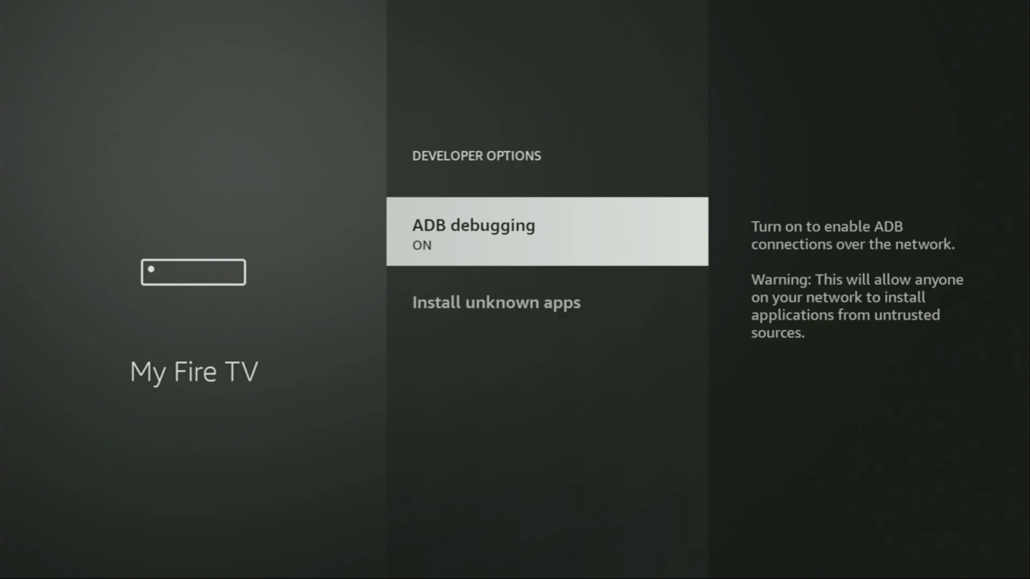
key("Return")
key("Down")
key("Return")
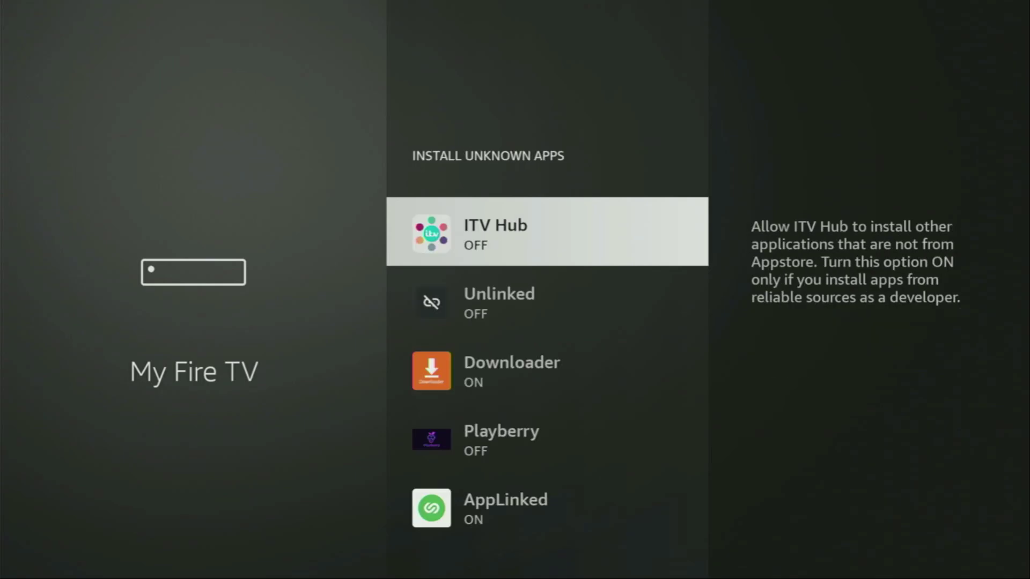
Check the unknown-app install permission of Downloader and the other listed apps
key("Down")
key("Down")
key("Return")
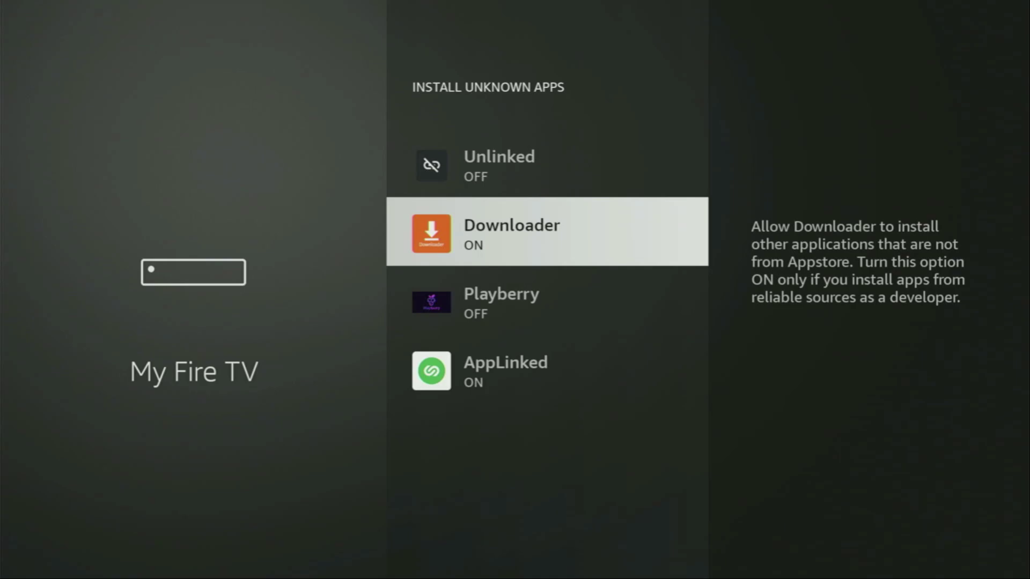
key("Down")
key("Down")
key("Up")
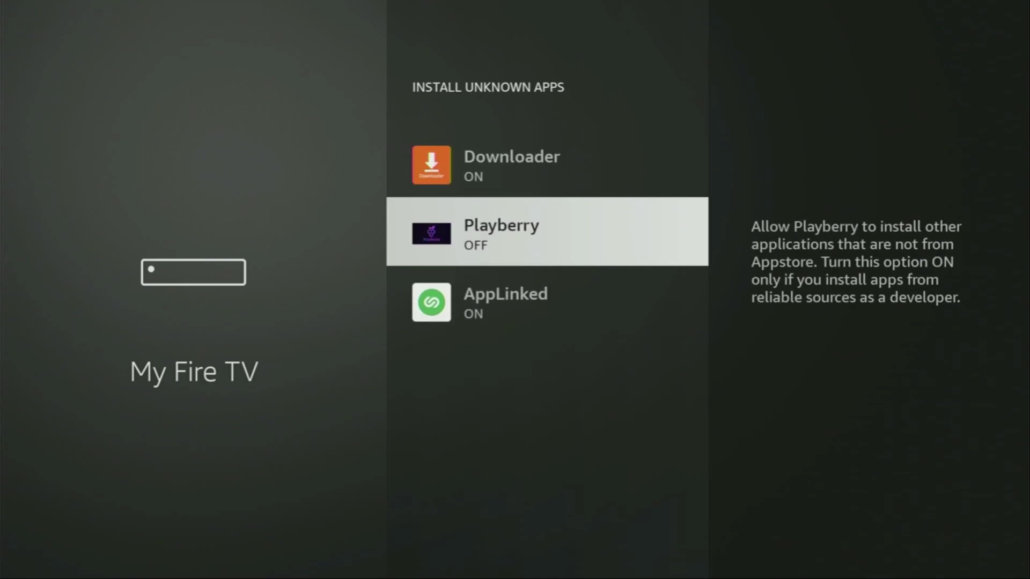
key("Up")
key("Up")
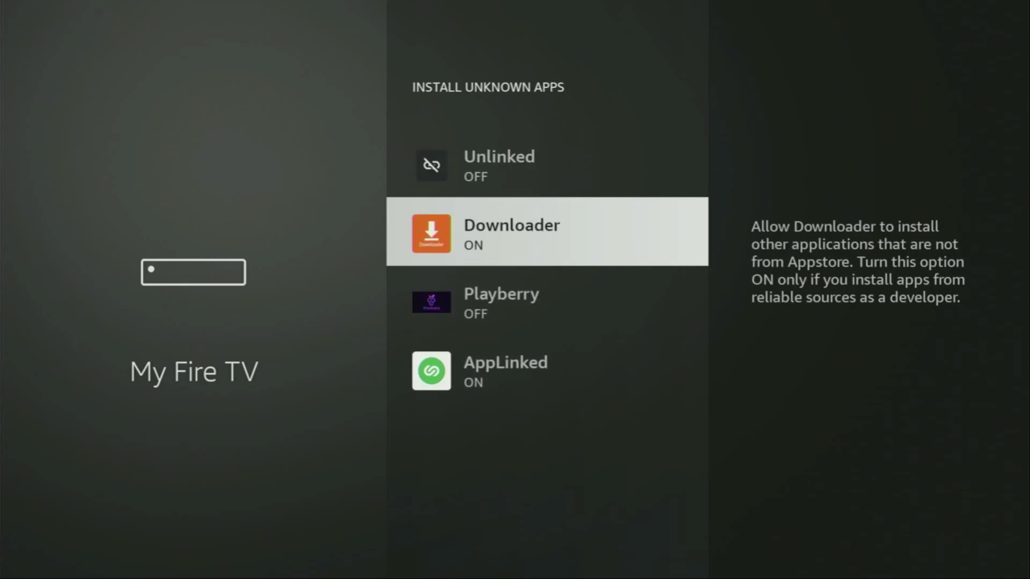
key("Up")
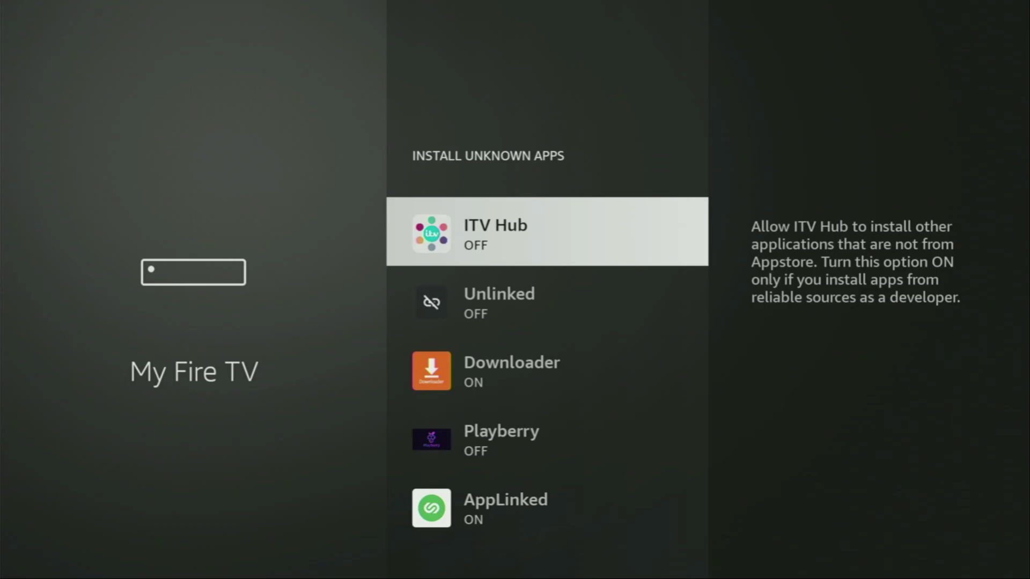
key("Down")
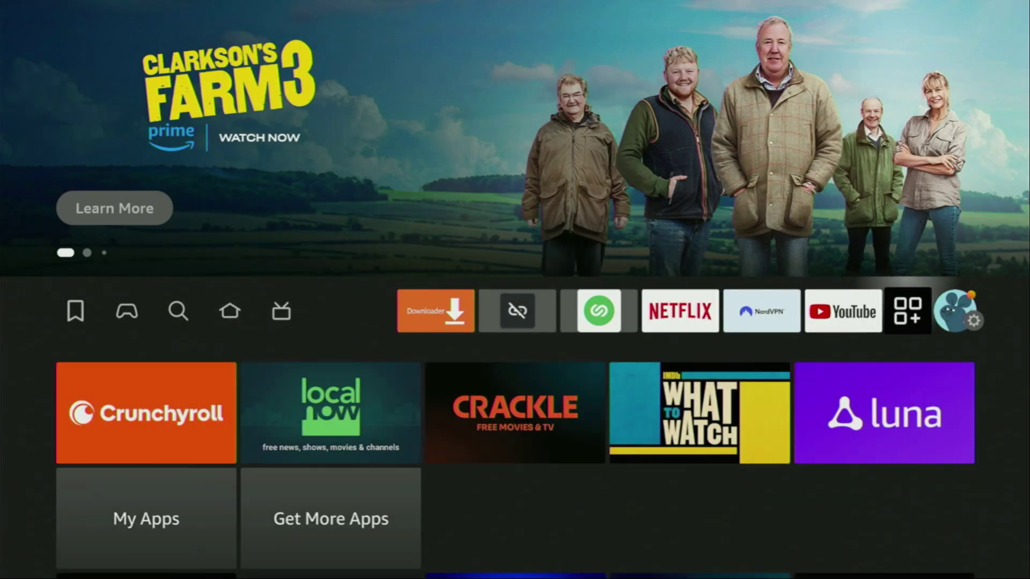
Open the full list of installed apps and channels and launch NordVPN
key("Return")
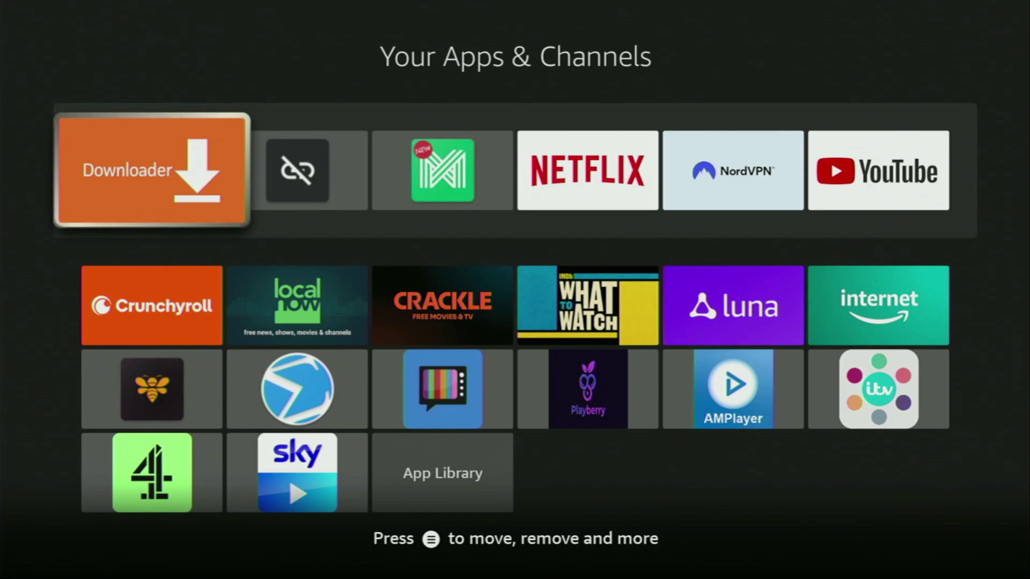
key("Right")
key("Right")
key("Right")
key("Right")
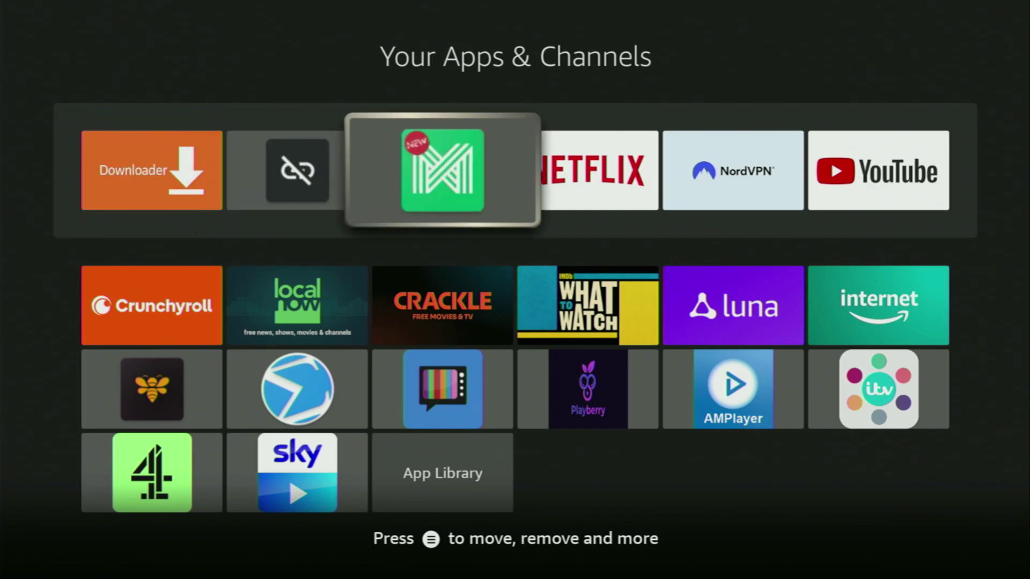
key("Return")
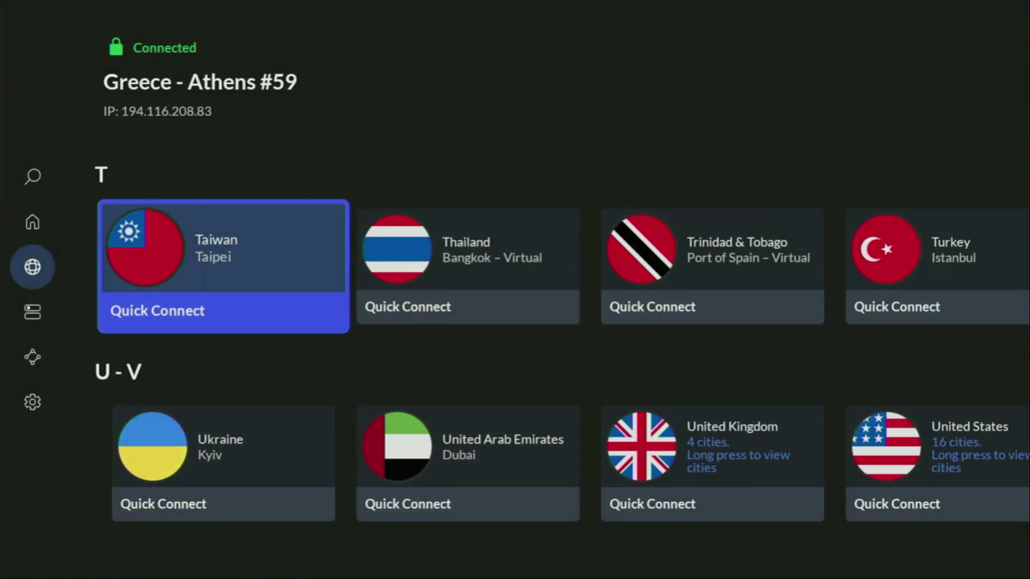
Browse the VPN server countries in the T and U - V groups
key("Down")
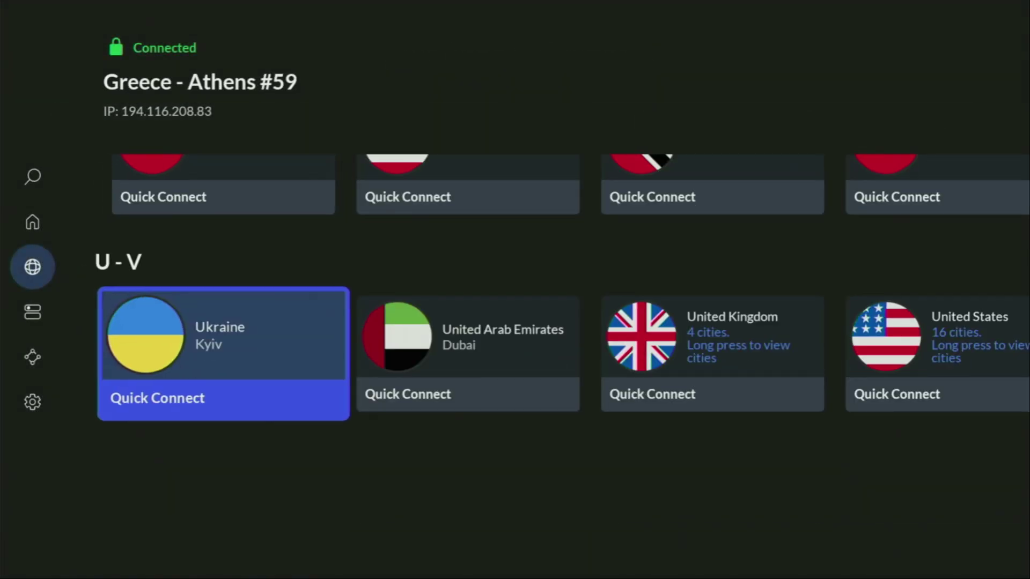
key("Right")
key("Right")
key("Right")
key("Right")
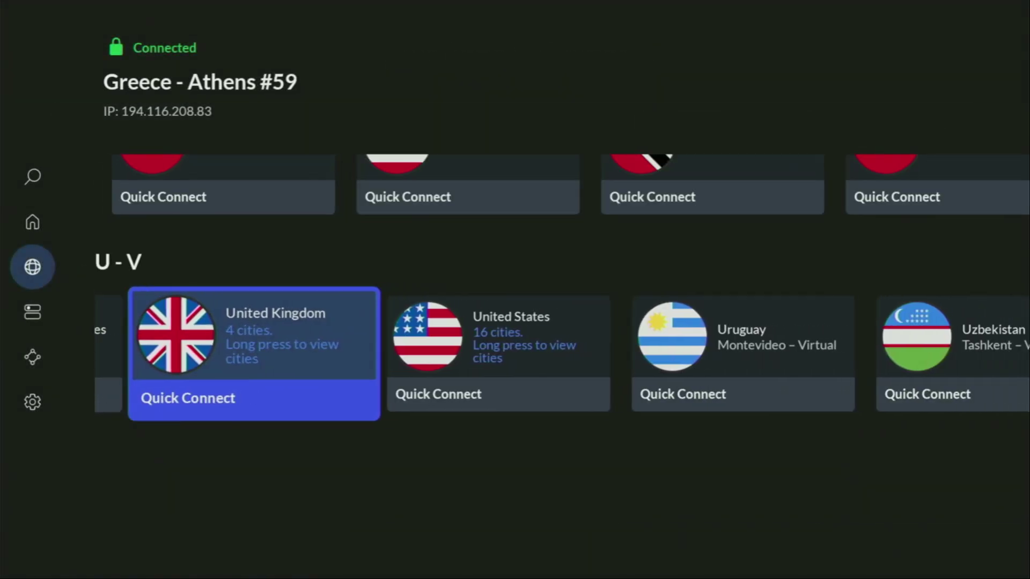
key("Up")
key("Right")
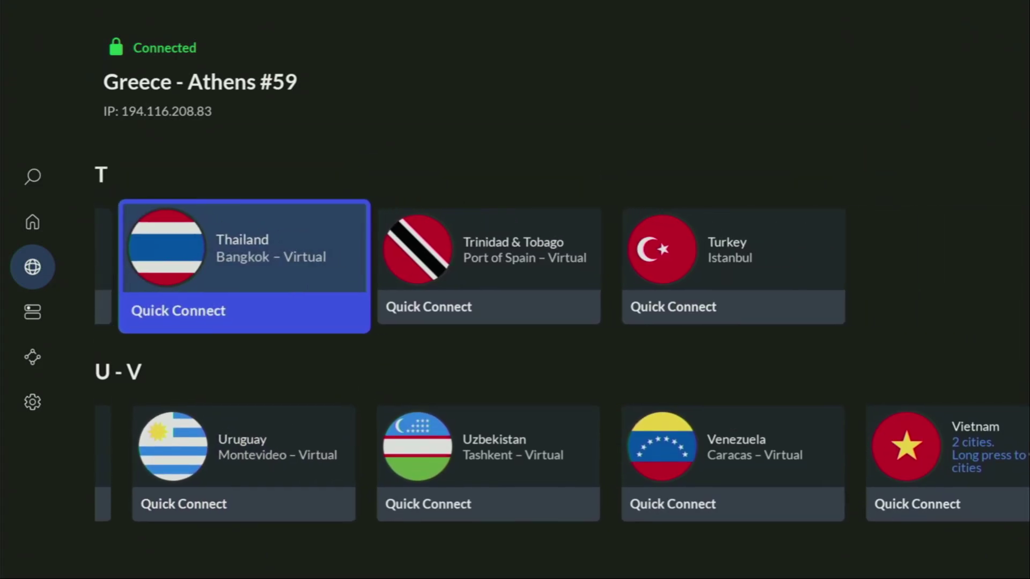
Browse the VPN server countries from the T group back to the P group, through to Puerto Rico
key("Right")
key("Right")
key("Up")
key("Up")
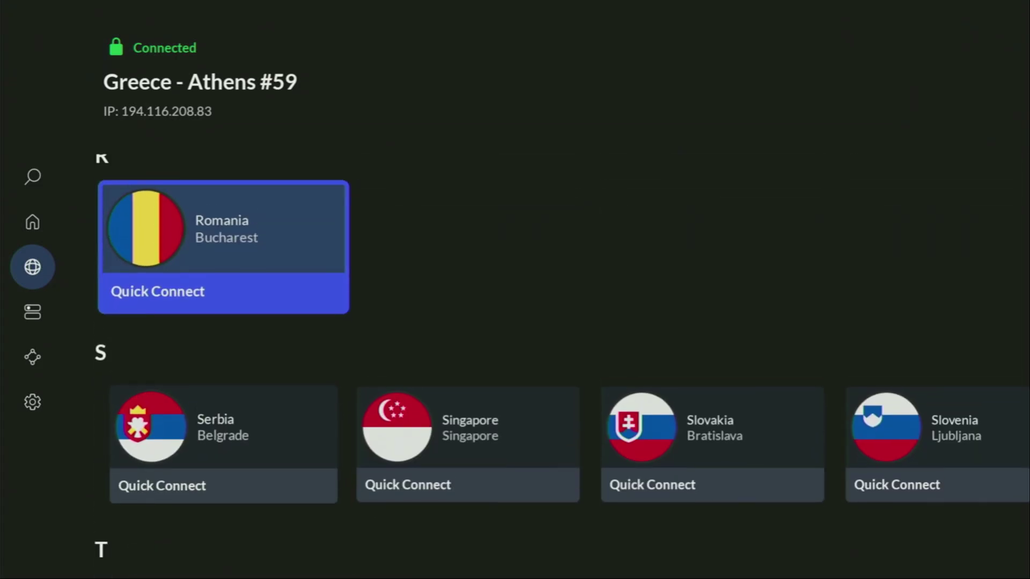
key("Up")
key("Right")
key("Right")
key("Right")
key("Right")
key("Right")
key("Right")
key("Right")
key("Right")
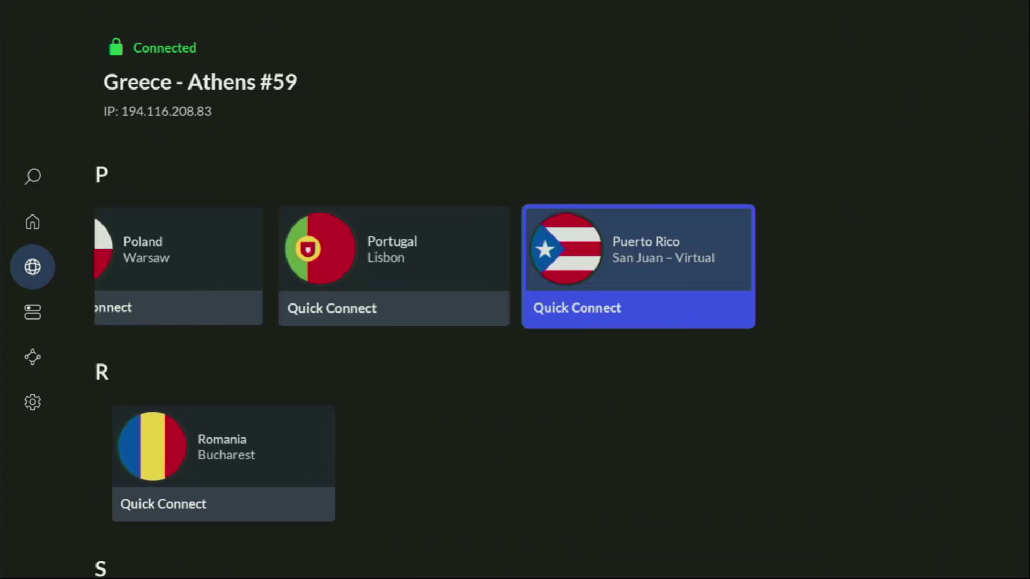
Browse the VPN server countries in the N, M and L groups
key("Up")
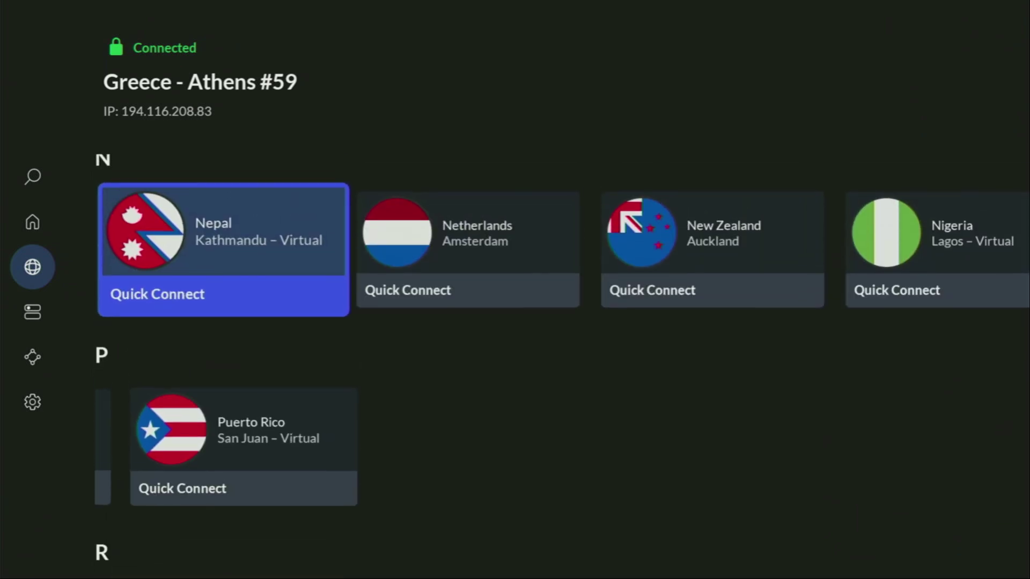
key("Up")
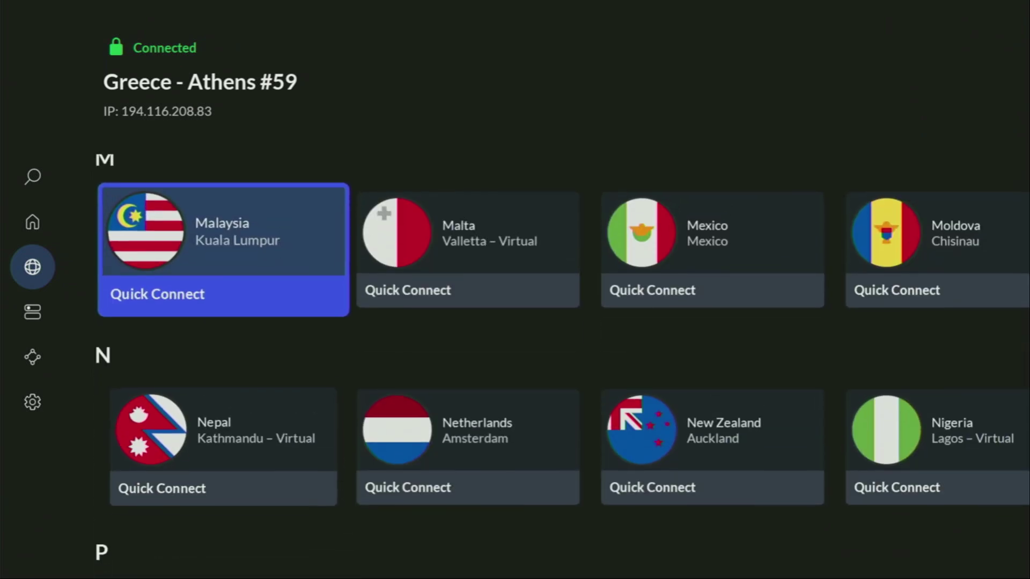
key("Up")
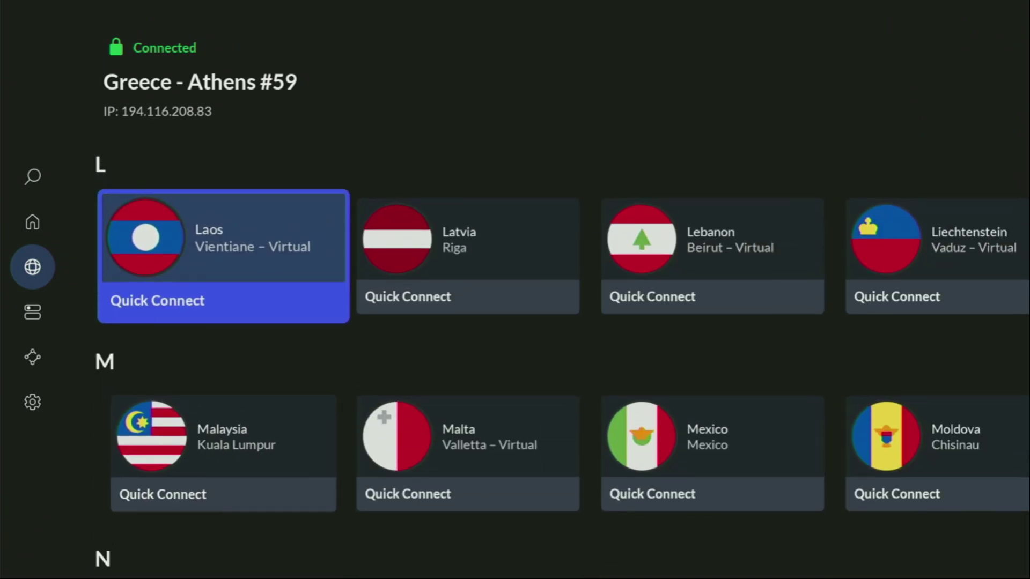
key("Right")
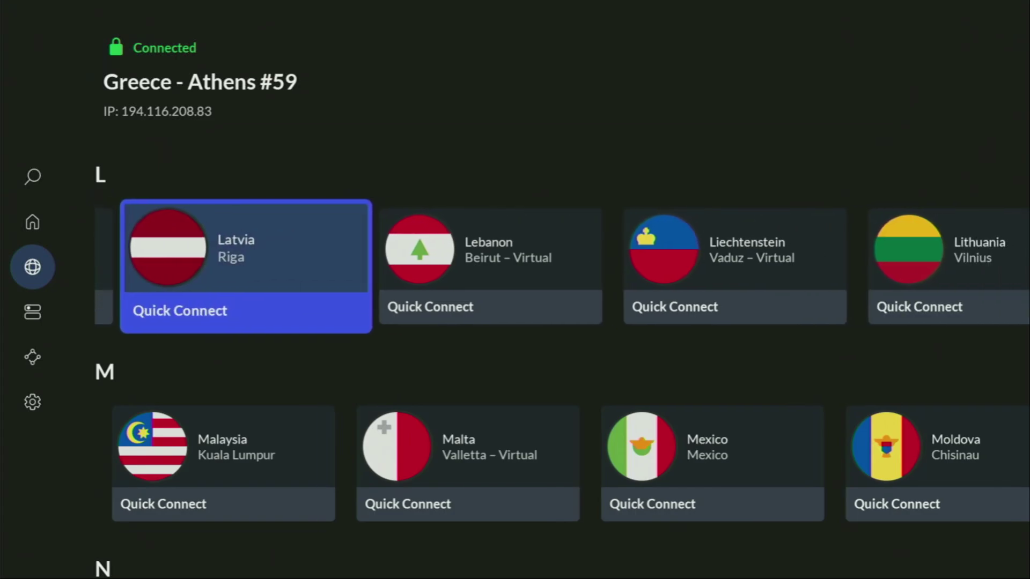
key("Right")
Quick-connect the VPN to the Norway server in Oslo from the N group of countries
key("Down")
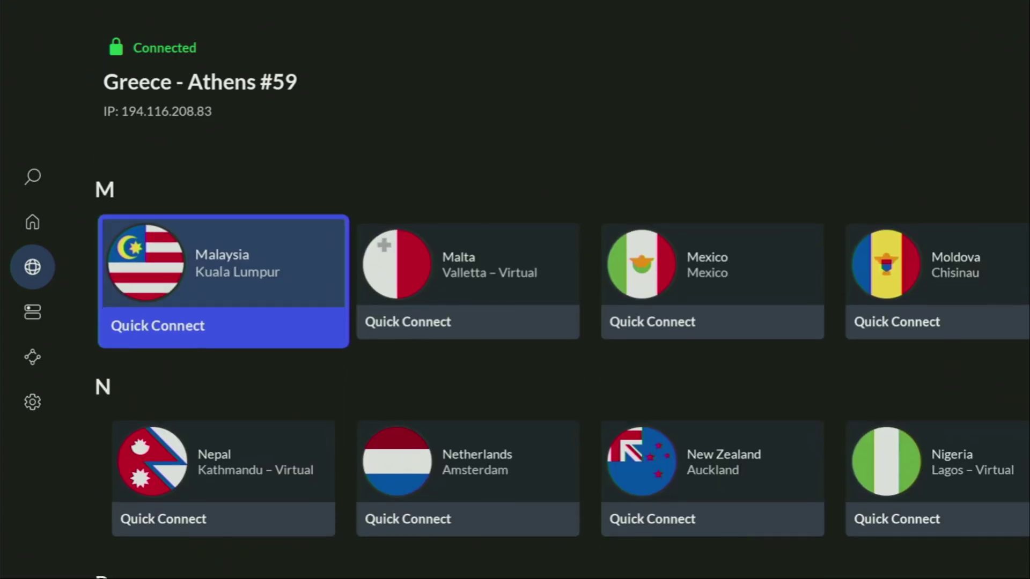
key("Down")
key("Right")
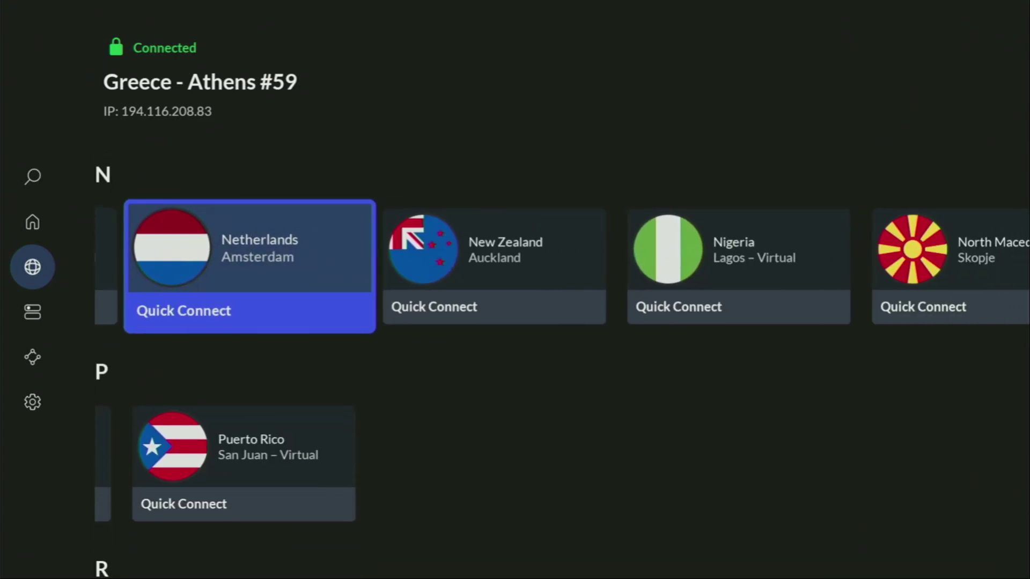
key("Right")
key("Right")
key("Right")
key("Right")
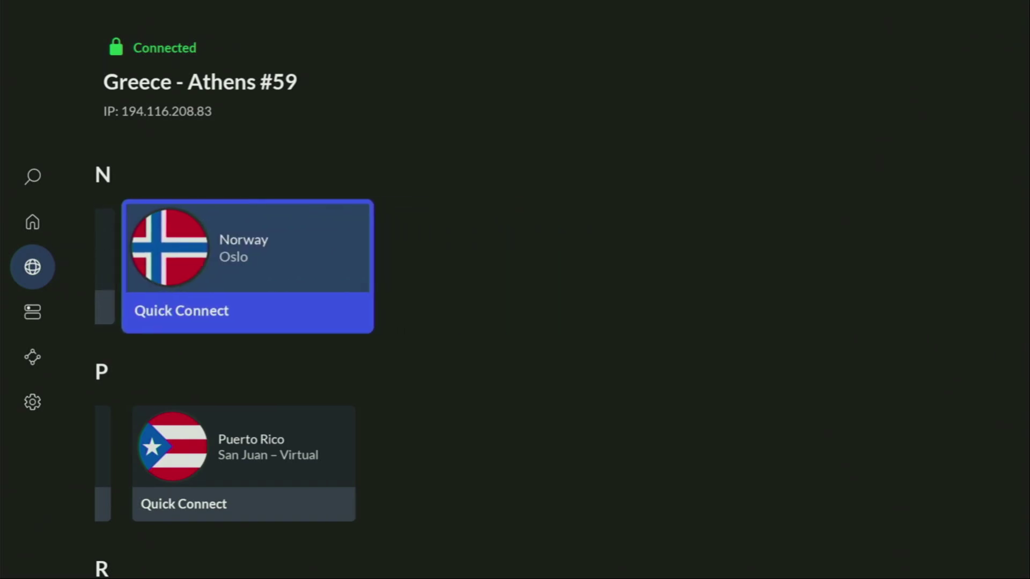
key("Return")
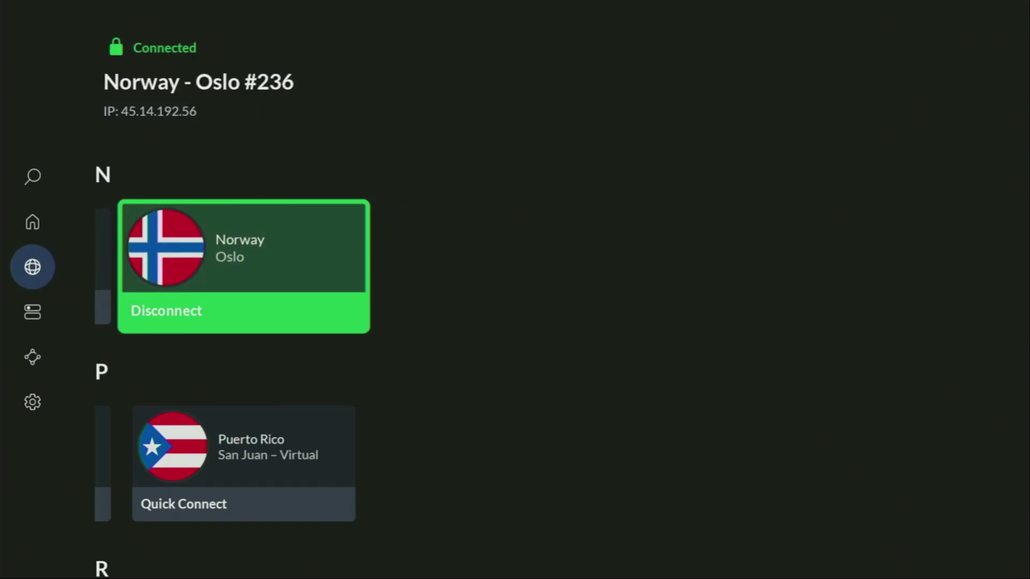
Leave the country list and return to the Home view of the VPN app
key("Left")
key("Left")
key("Left")
key("Left")
key("Left")
key("Left")
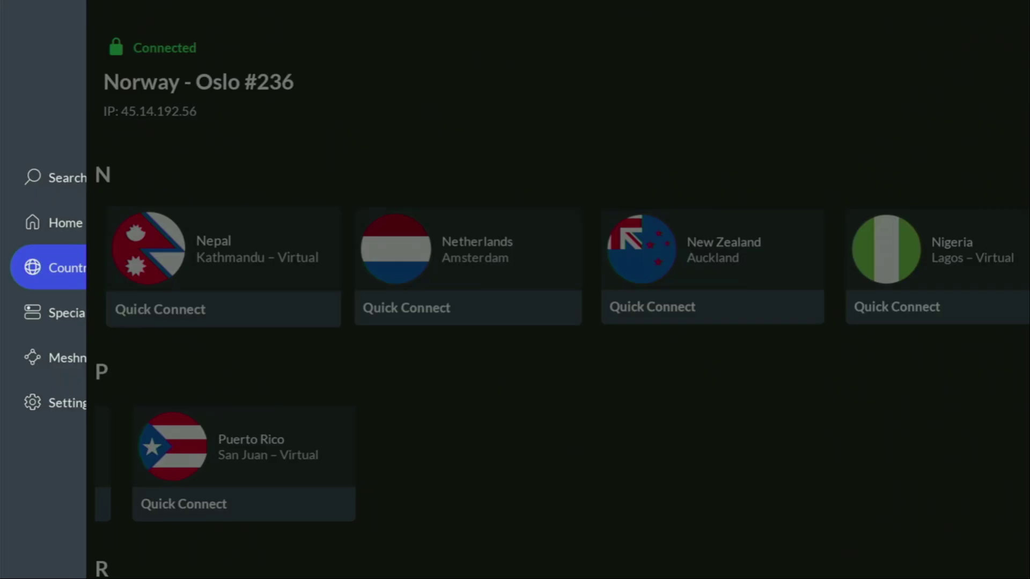
key("Up")
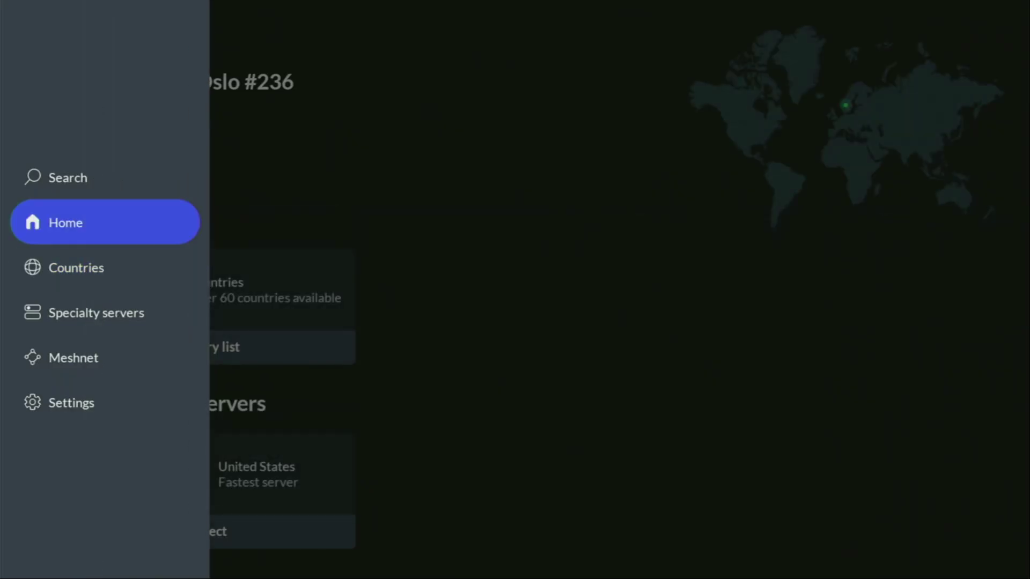
Look over the suggested servers and the connection card in the VPN's Home view
key("Right")
key("Left")
key("Down")
key("Left")
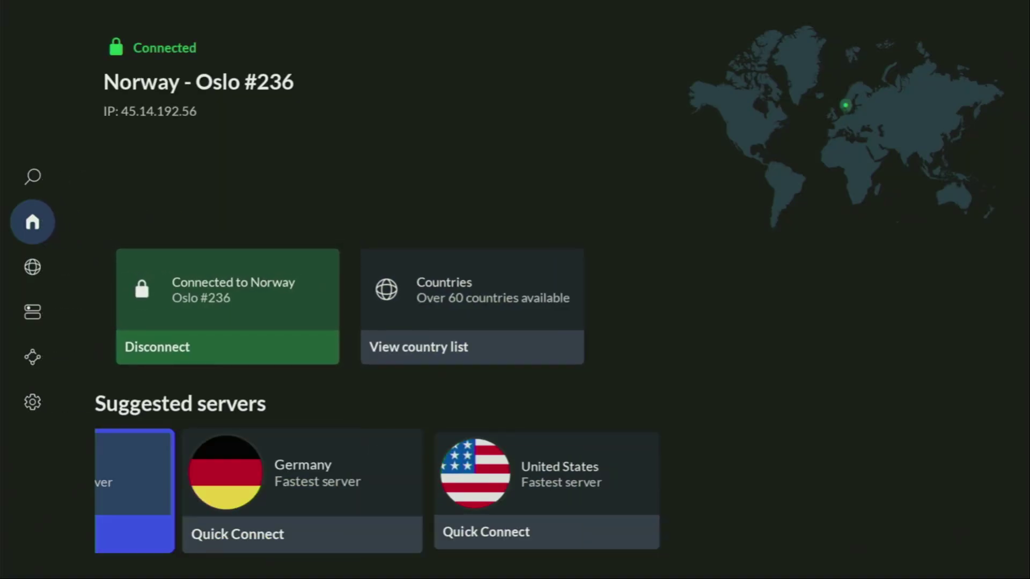
key("Left")
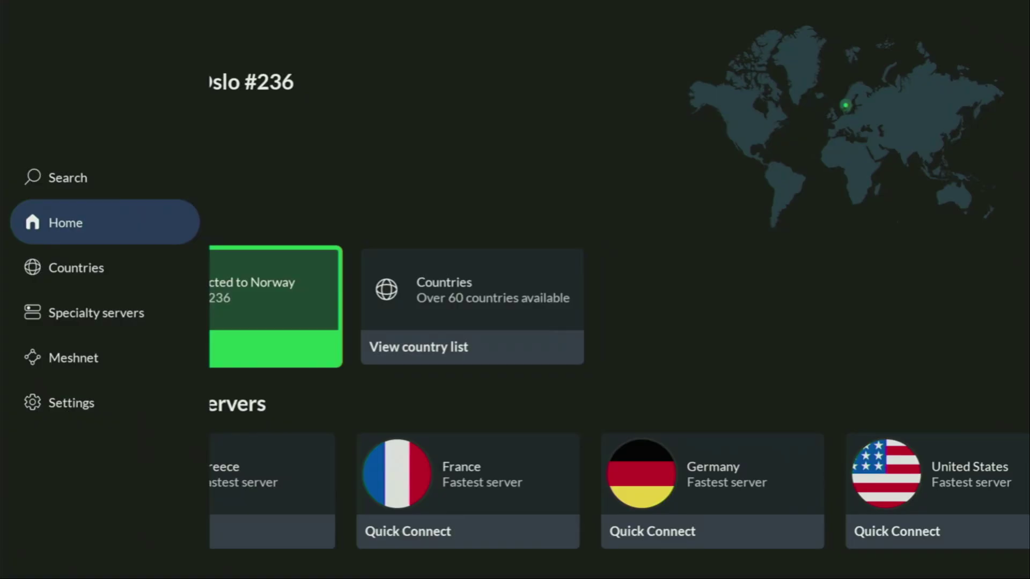
key("Right")
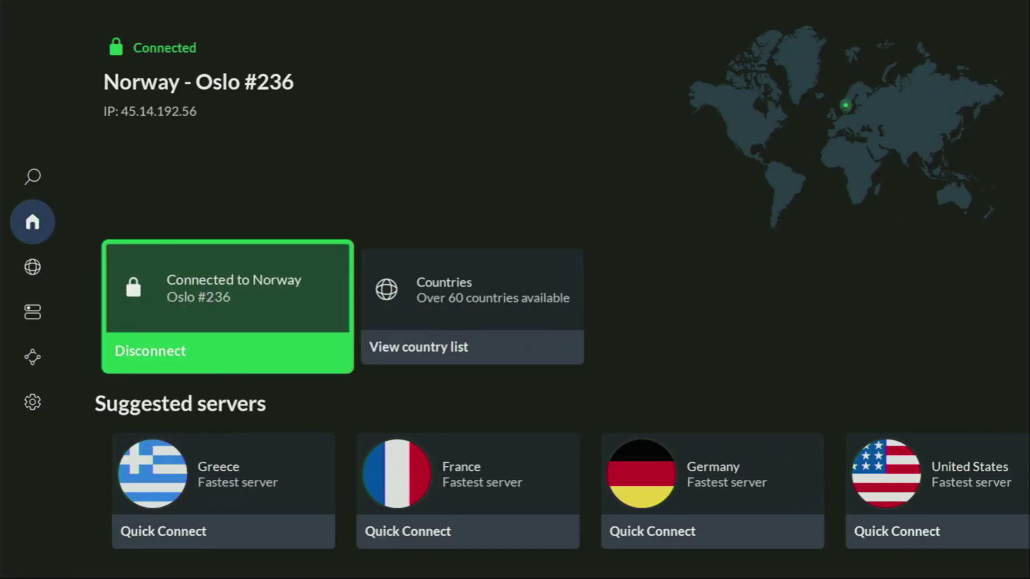
Open the full country list from the Home view and browse its A group
key("Right")
key("Return")
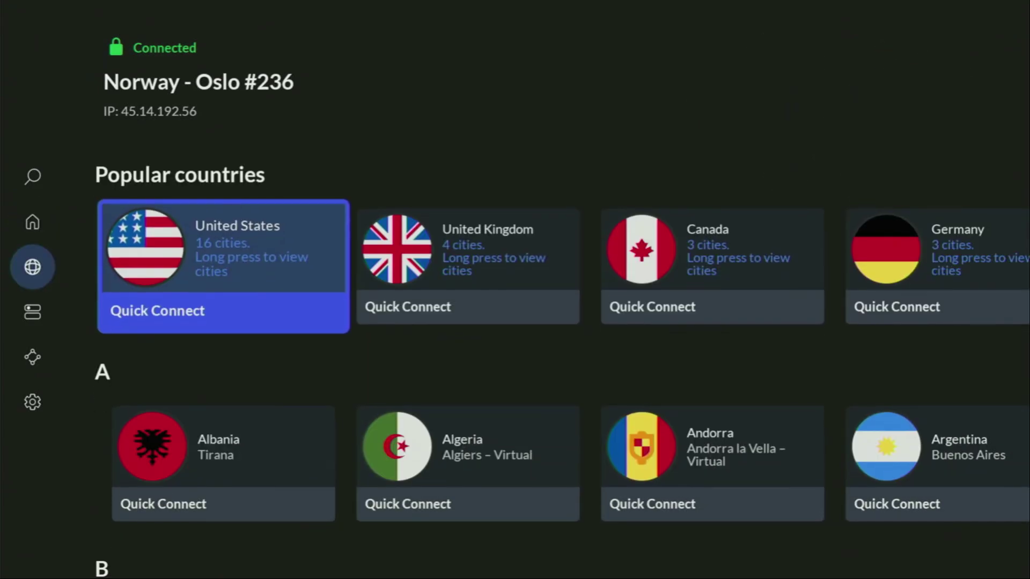
key("Down")
key("Right")
key("Right")
key("Right")
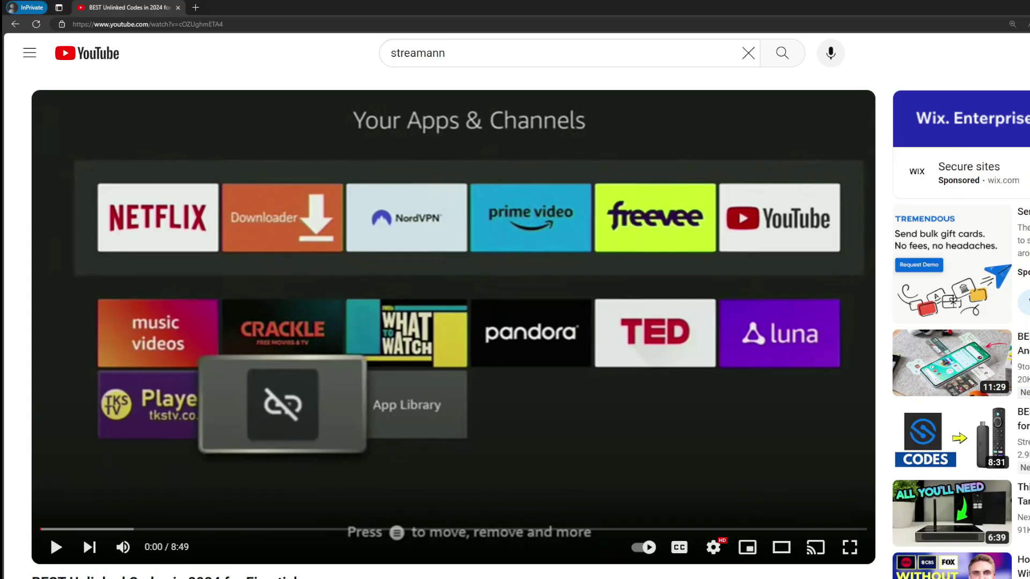
Switch to the YouTube video page, check the description and pinned comment for the topvpnoffer.com link, and view the NordVPN deal page
scroll(372, 467, "down", 7)
left_click(350, 335)
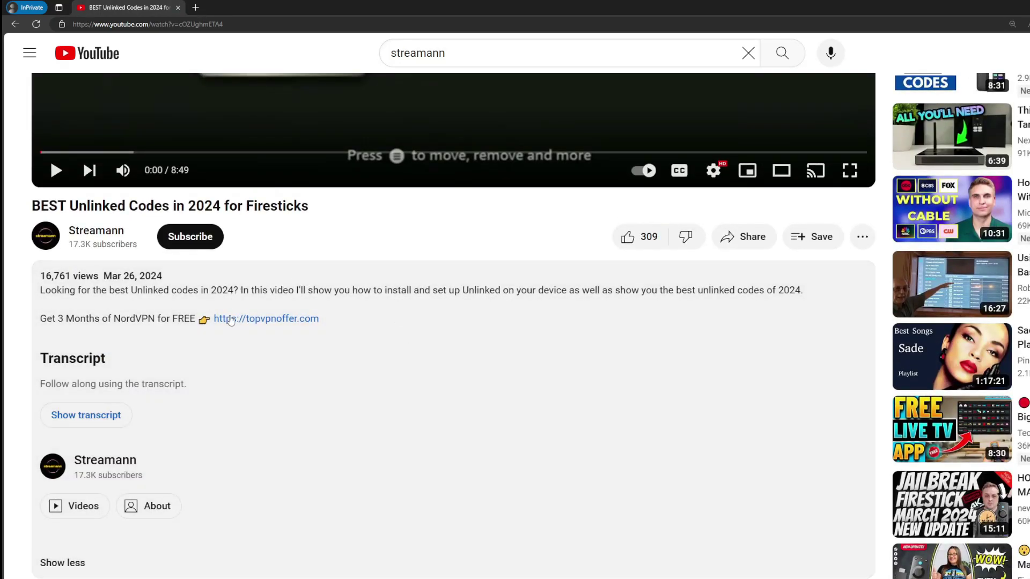
scroll(264, 318, "down", 5)
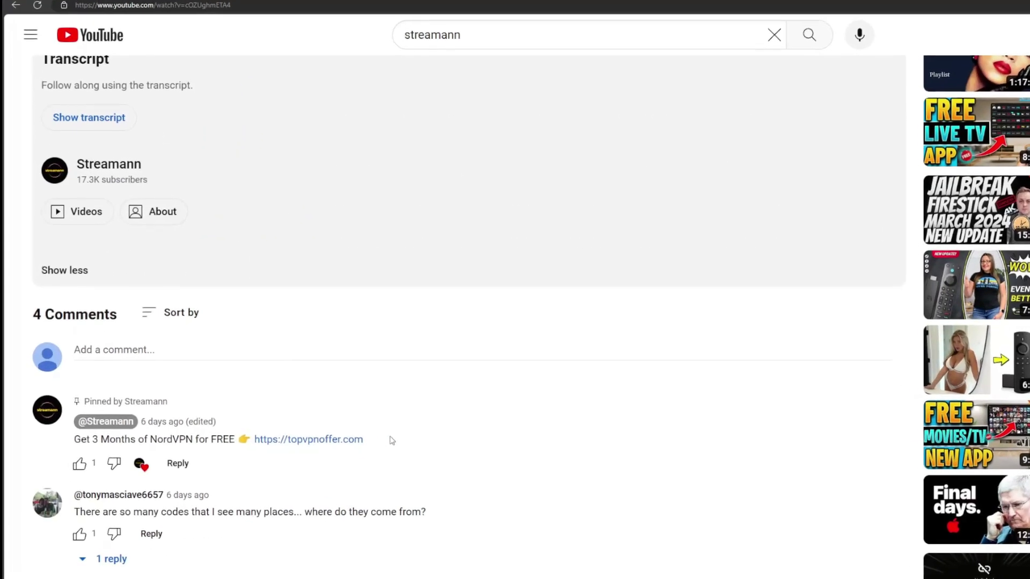
left_click_drag(354, 444, 251, 444)
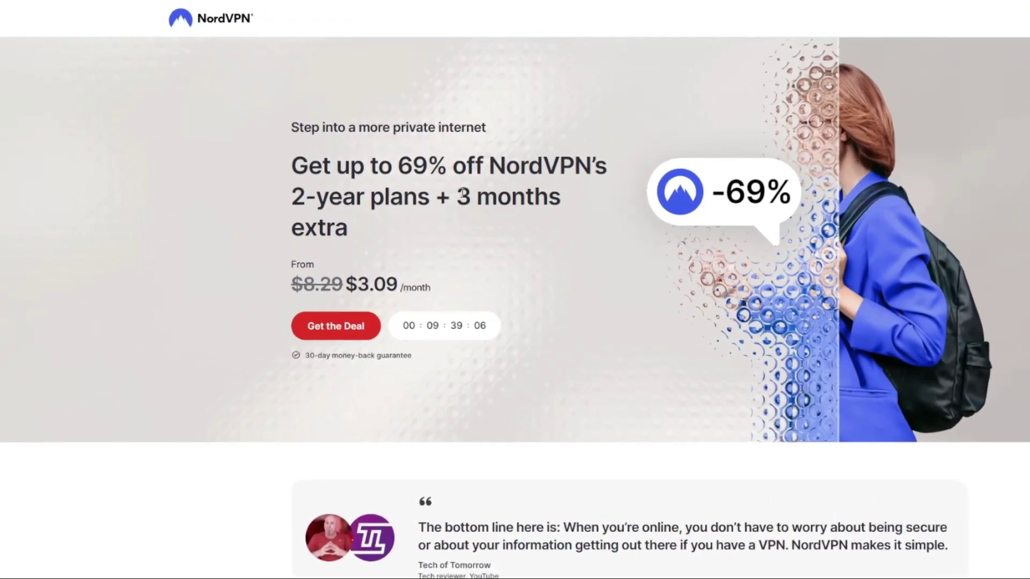
left_click_drag(460, 201, 573, 223)
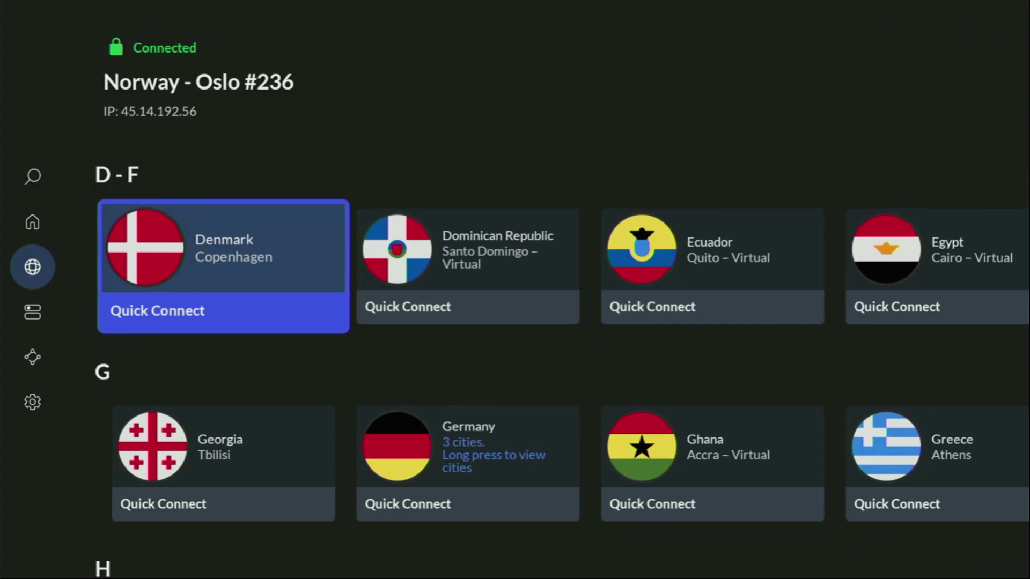
Switch back to NordVPN and browse the server countries in the G group
key("Down")
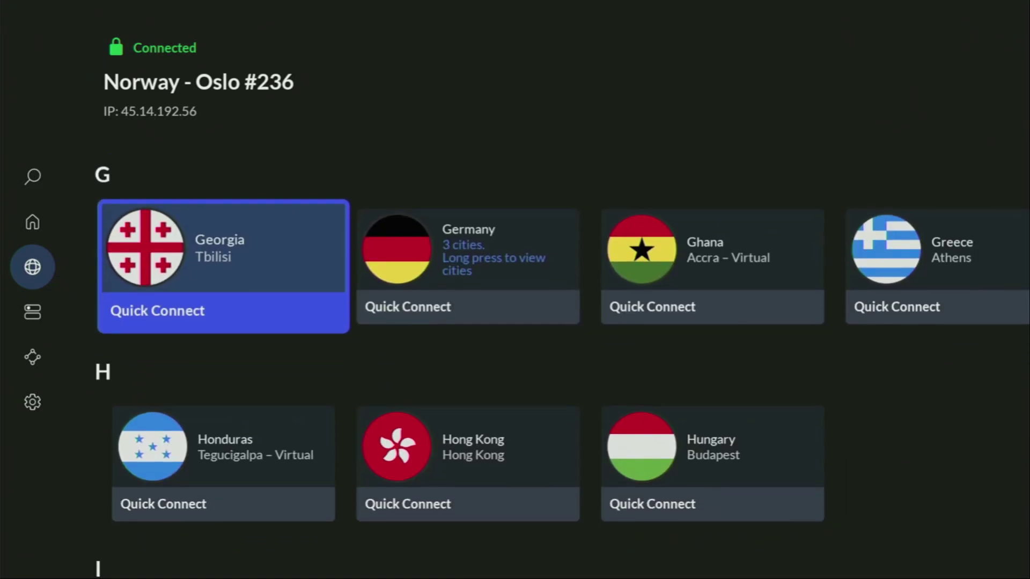
key("Right")
key("Right")
key("Right")
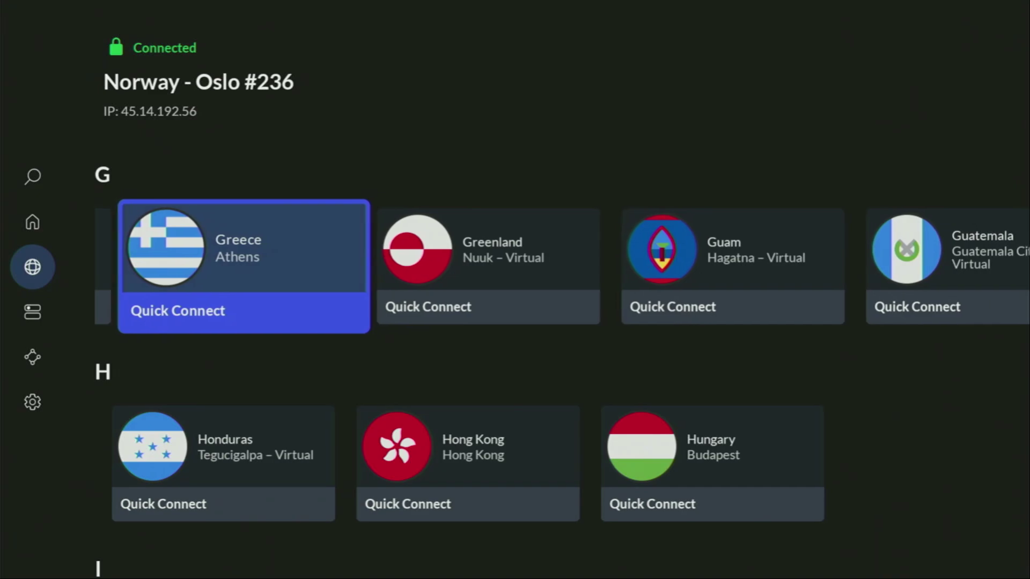
key("Right")
key("Right")
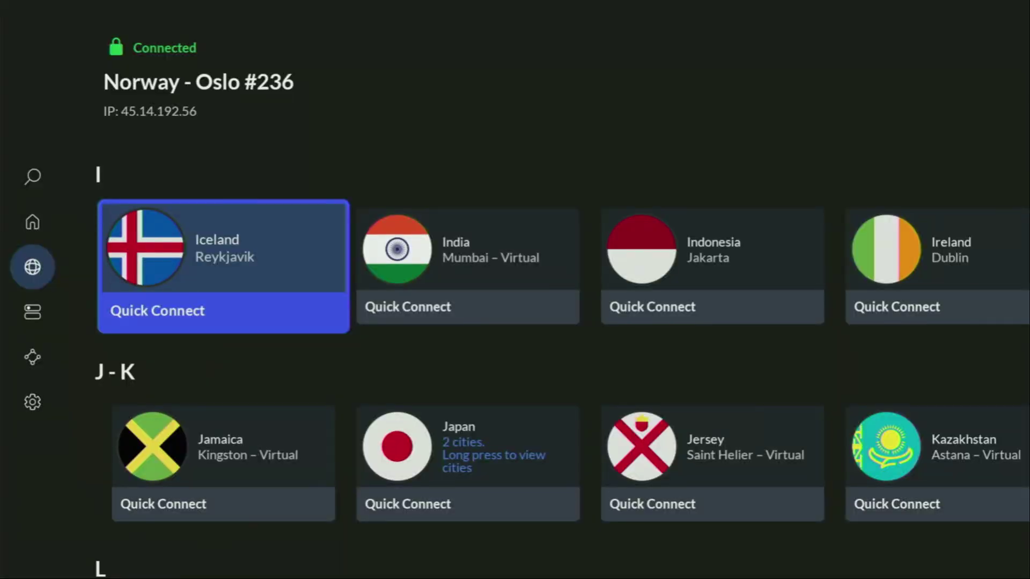
Return to the Fire TV home screen and launch Downloader
key("Home")
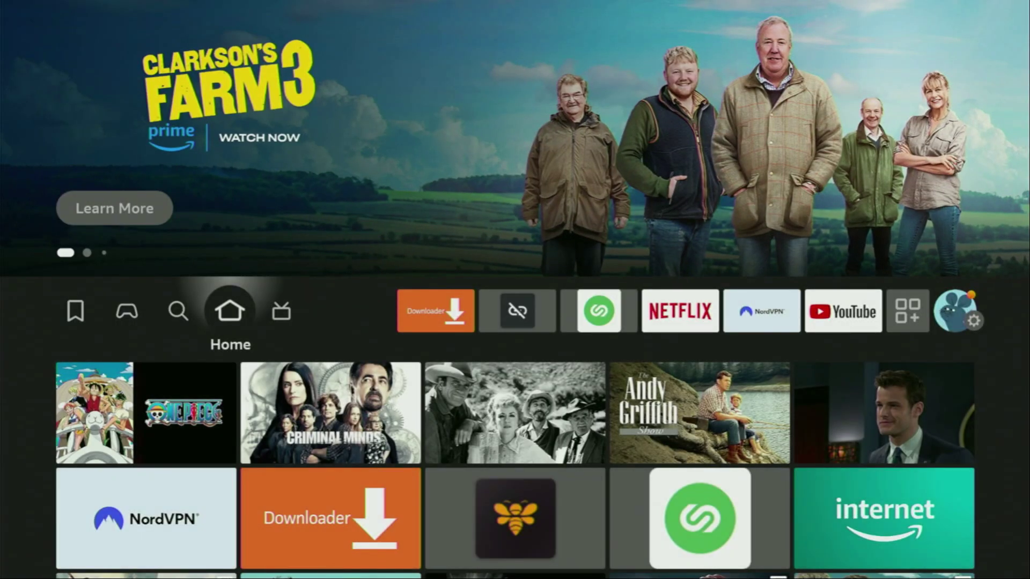
key("Right")
key("Right")
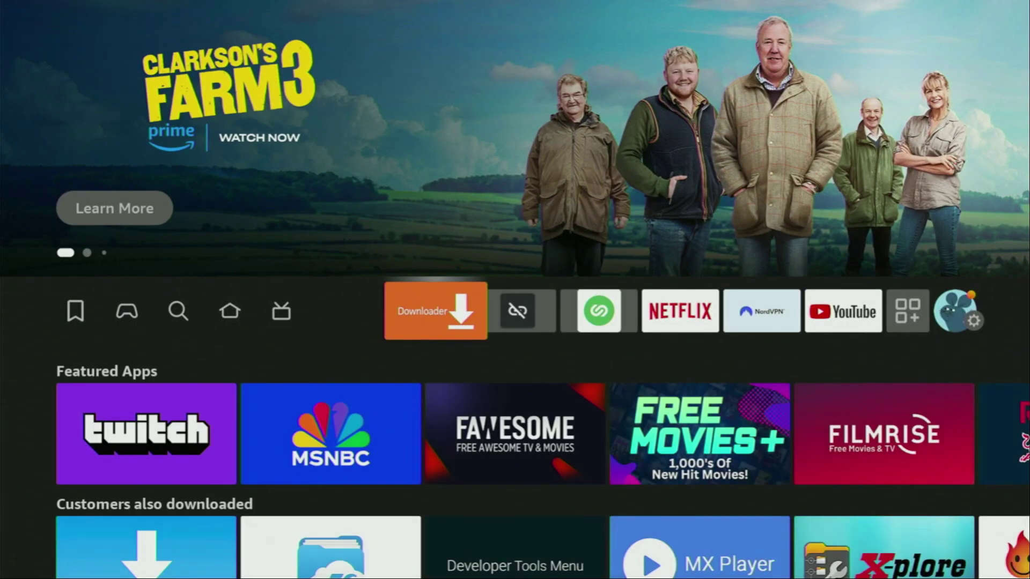
key("Return")
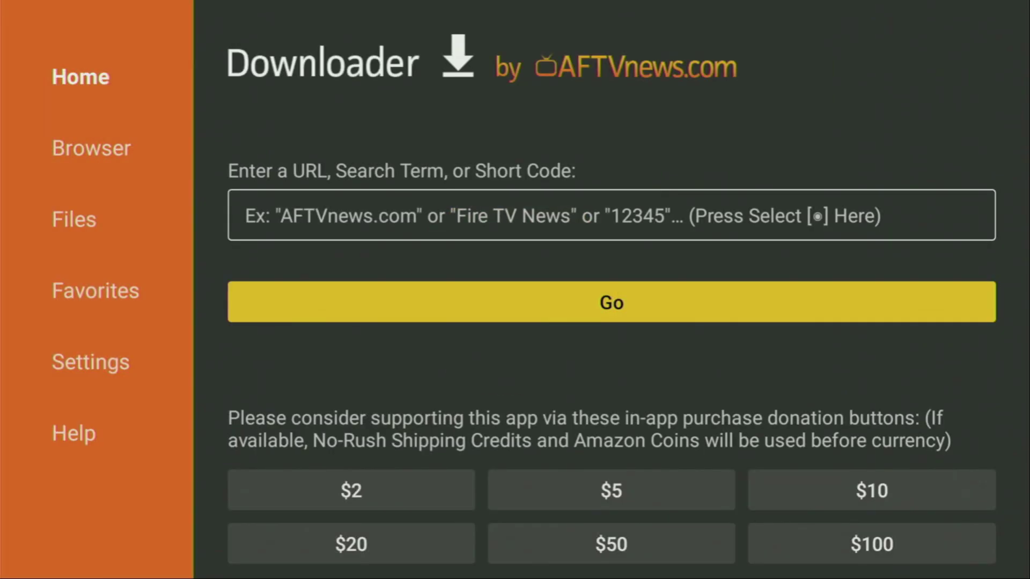
Move through Downloader's sections back to Home and on to the URL, search term or short code field
key("Left")
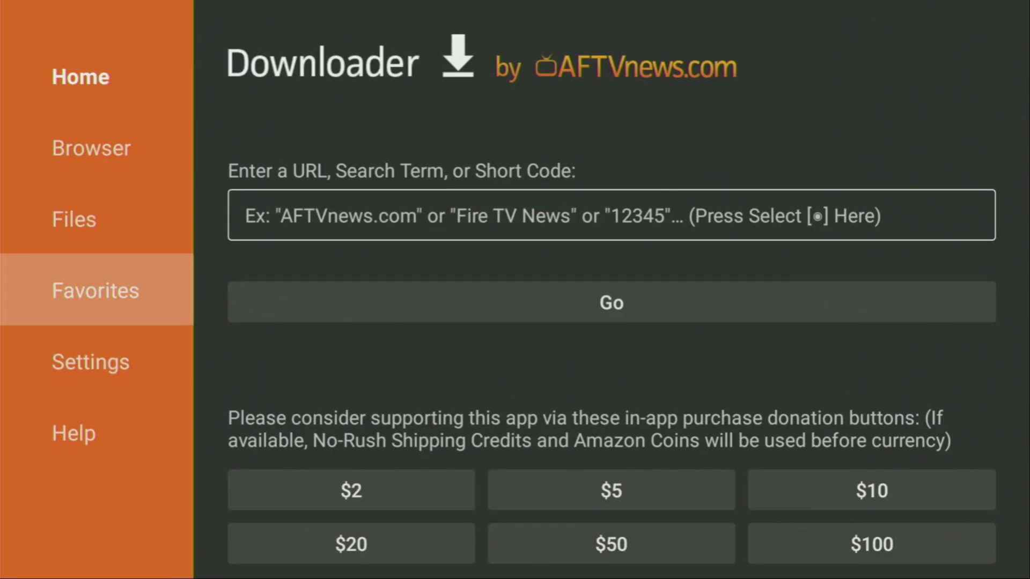
key("Up")
key("Up")
key("Up")
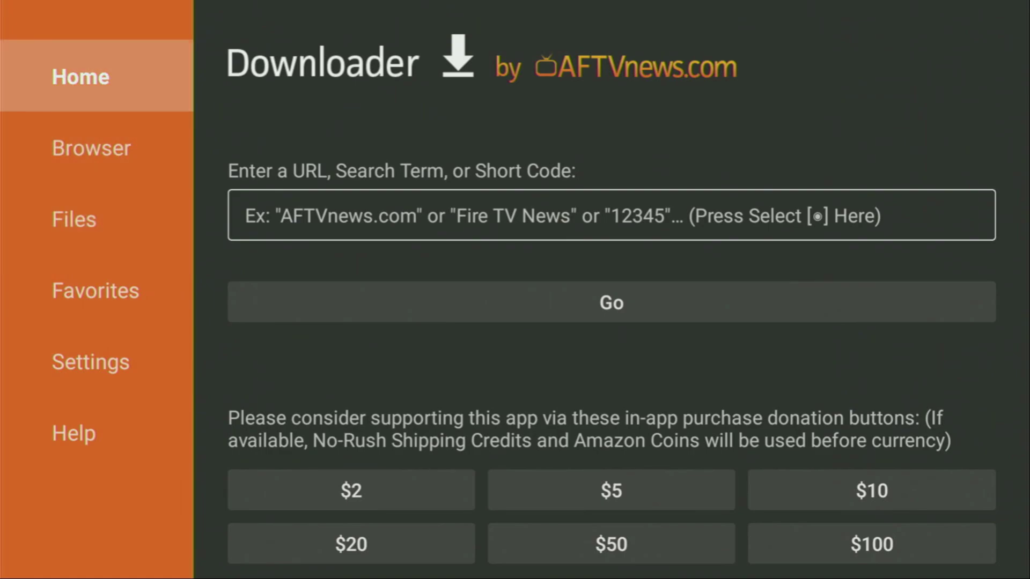
key("Down")
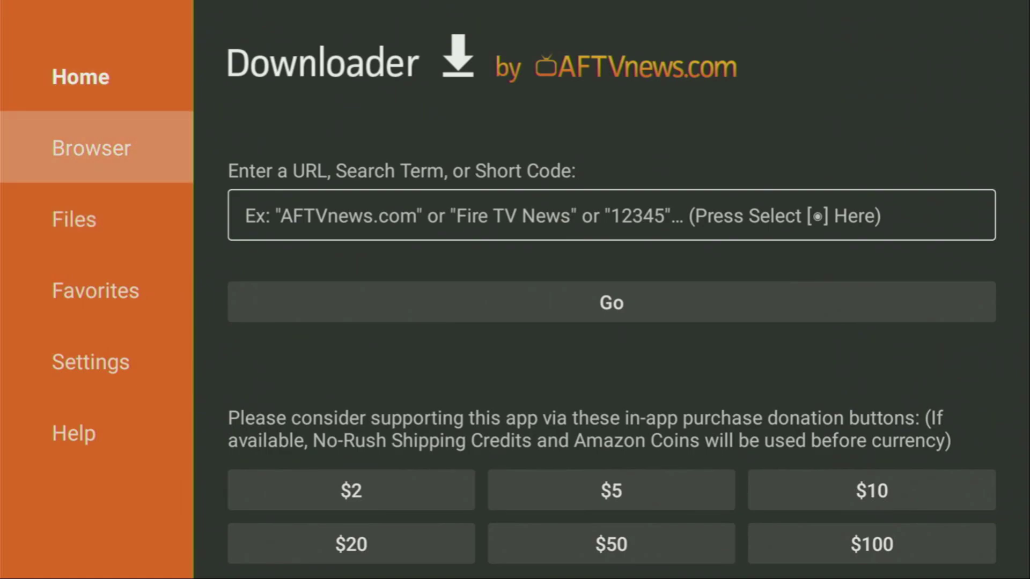
key("Up")
key("Right")
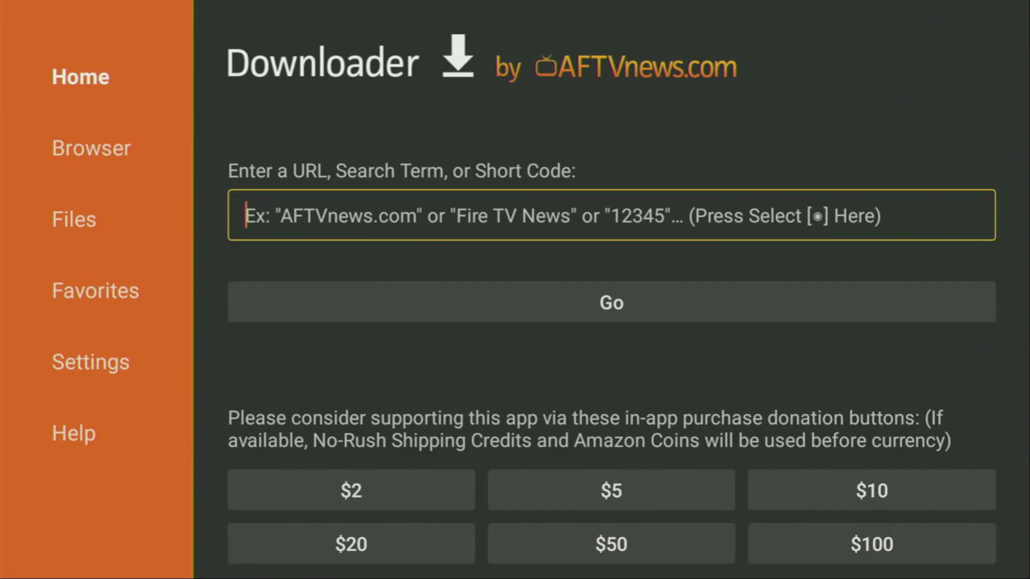
Open the entry field for editing and enter the short code 28907
key("Return")
key("Up")
key("Right")
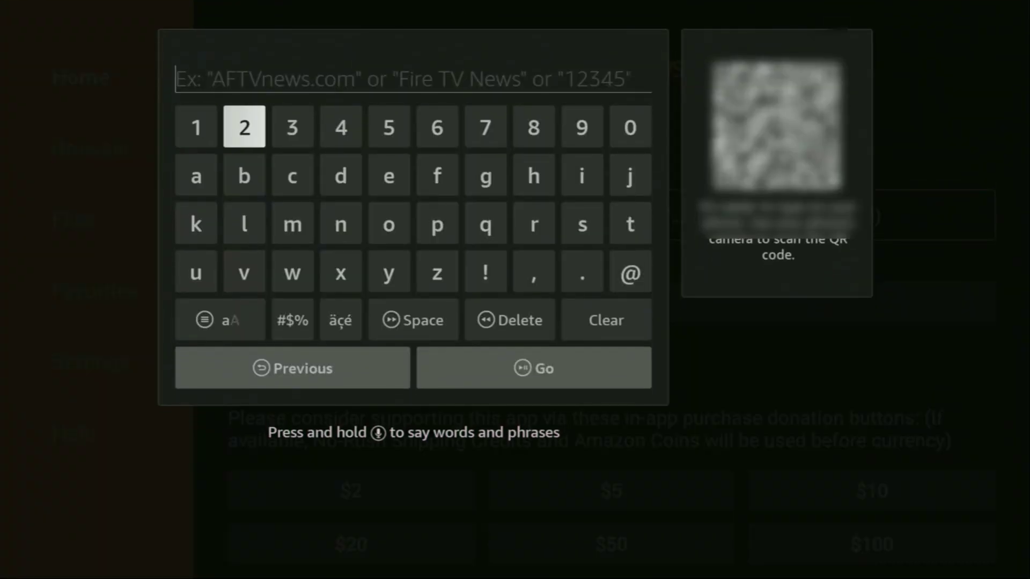
key("Return")
key("Left")
key("Left")
key("Left")
key("Left")
key("Return")
key("Right")
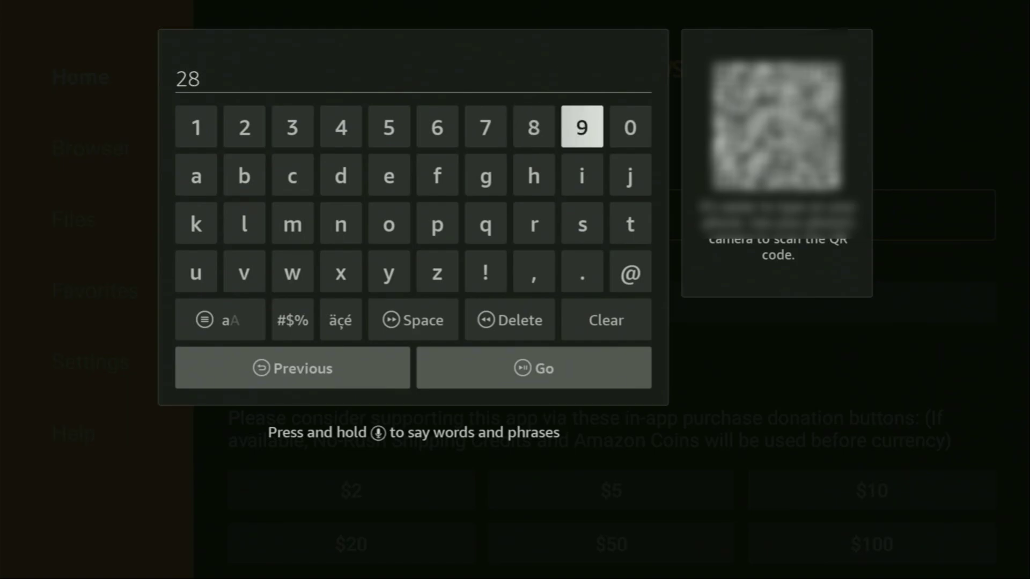
key("Return")
key("Right")
key("Return")
key("Left")
key("Left")
key("Left")
key("Return")
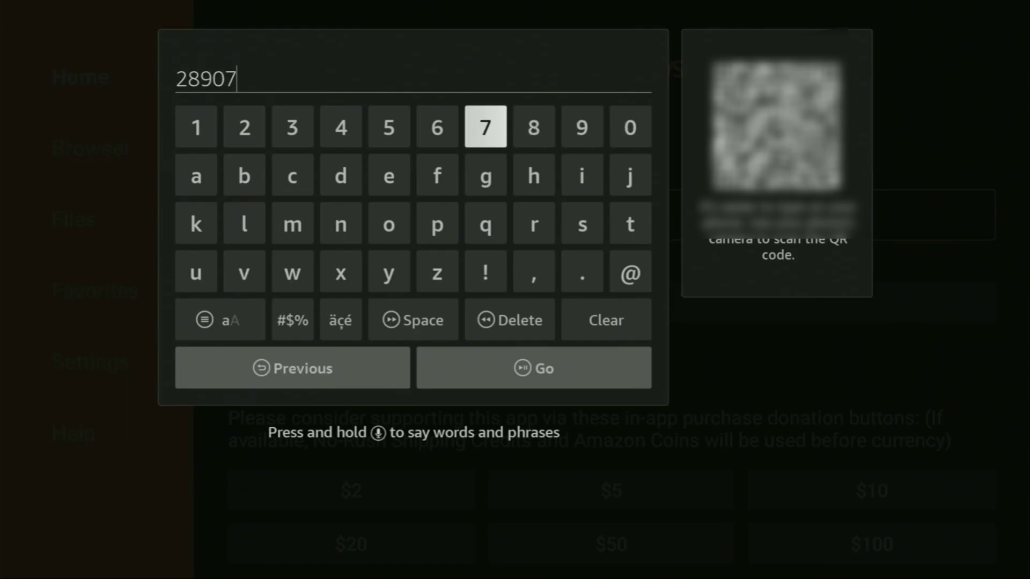
Submit the entered short code 28907 to load the downloads page
key("Down")
key("Left")
key("Left")
key("Left")
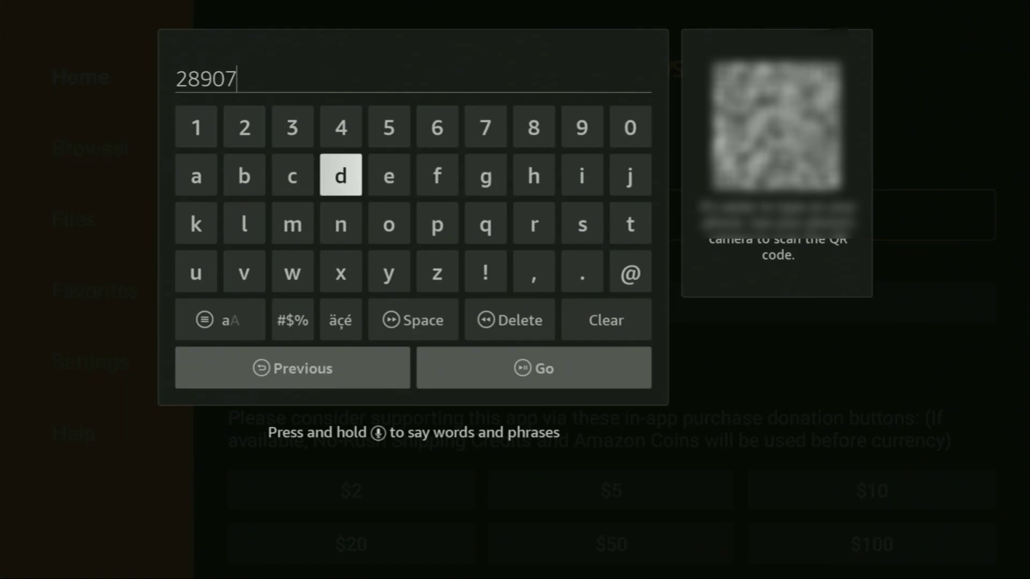
key("Down")
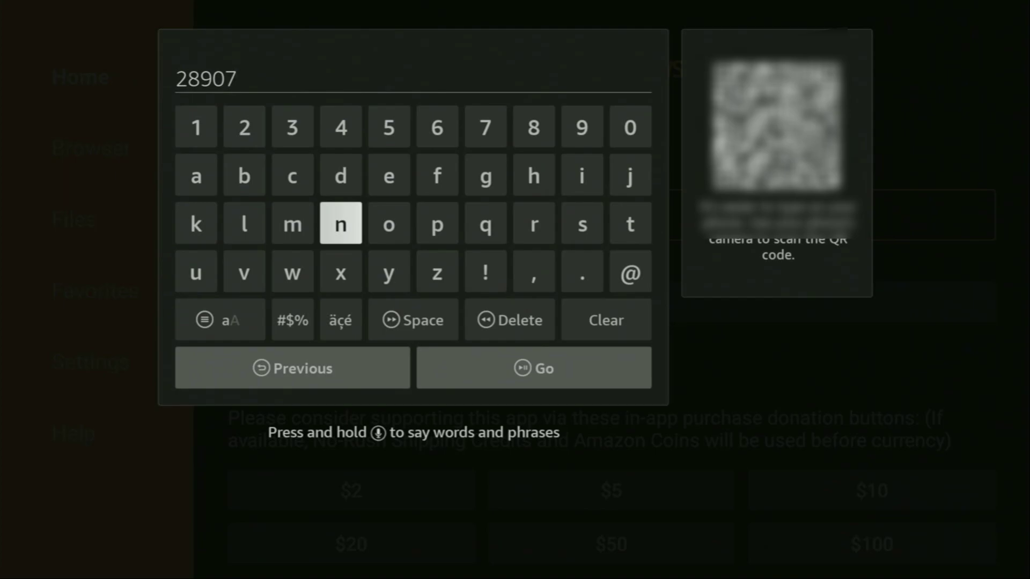
key("Down")
key("Down")
key("Right")
key("Return")
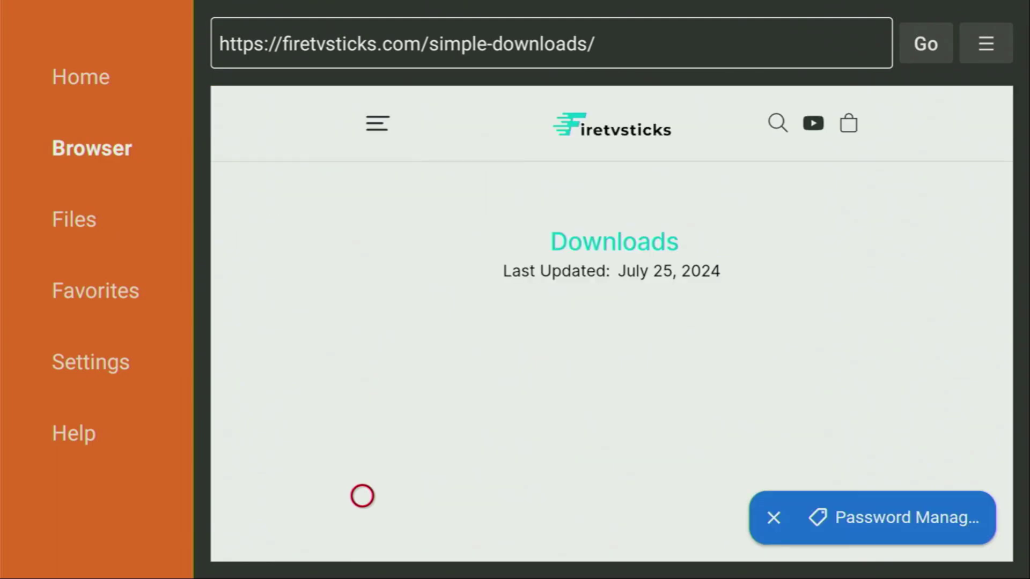
Find TV Bro under Browsers on the downloads page and open its download page, closing the advert
scroll(363, 541, "down", 15)
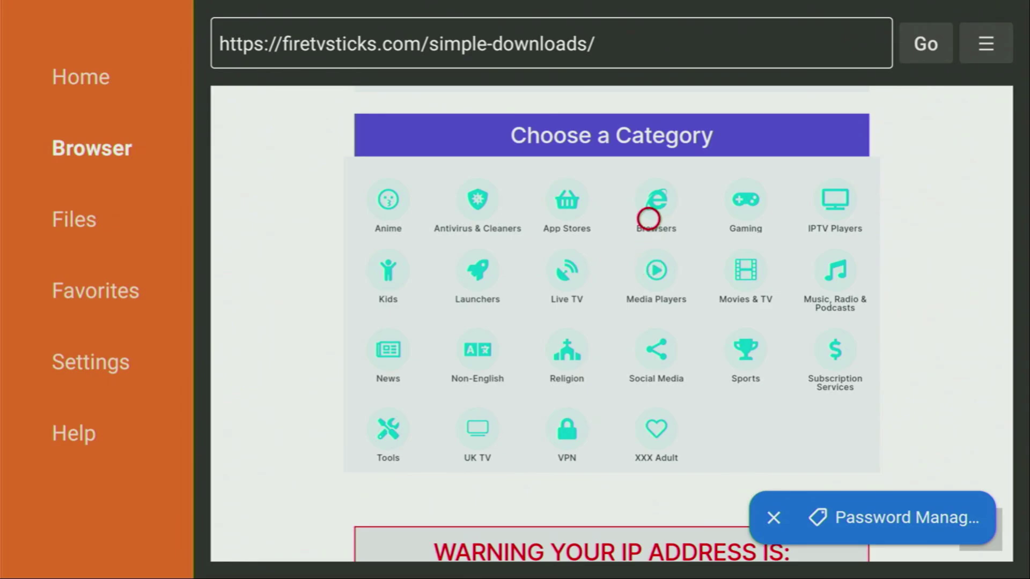
scroll(648, 218, "down", 8)
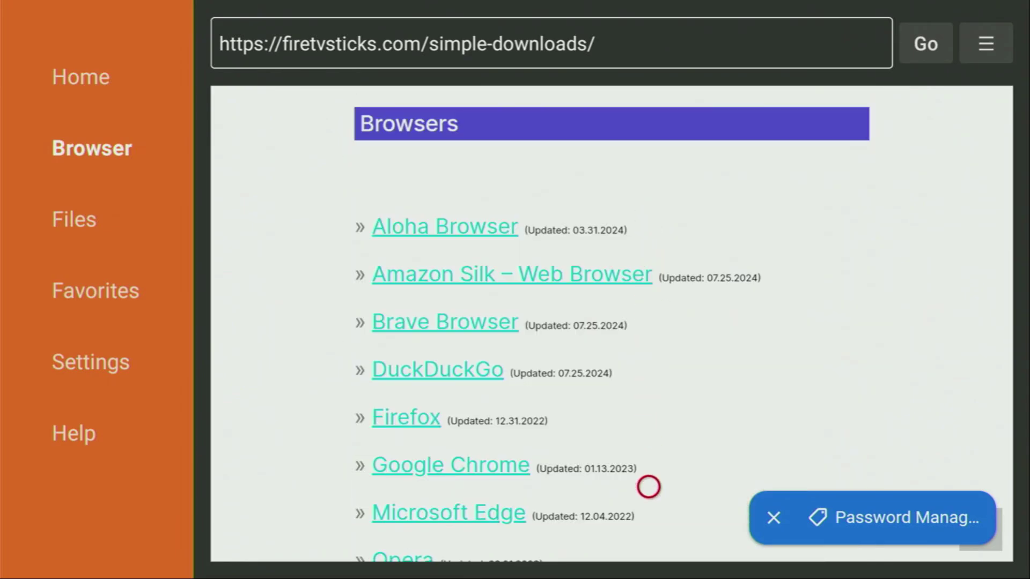
scroll(649, 532, "down", 4)
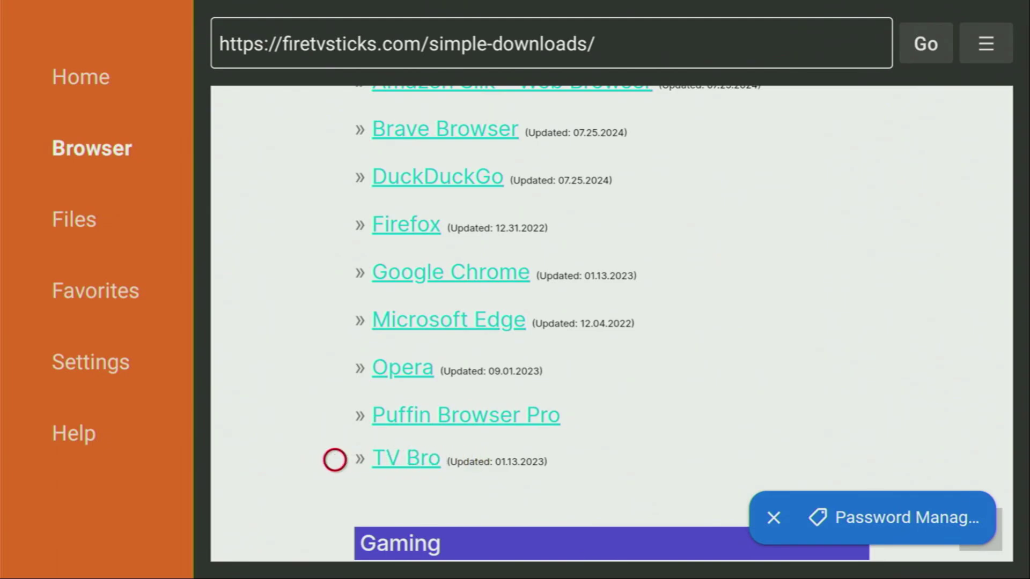
left_click(397, 460)
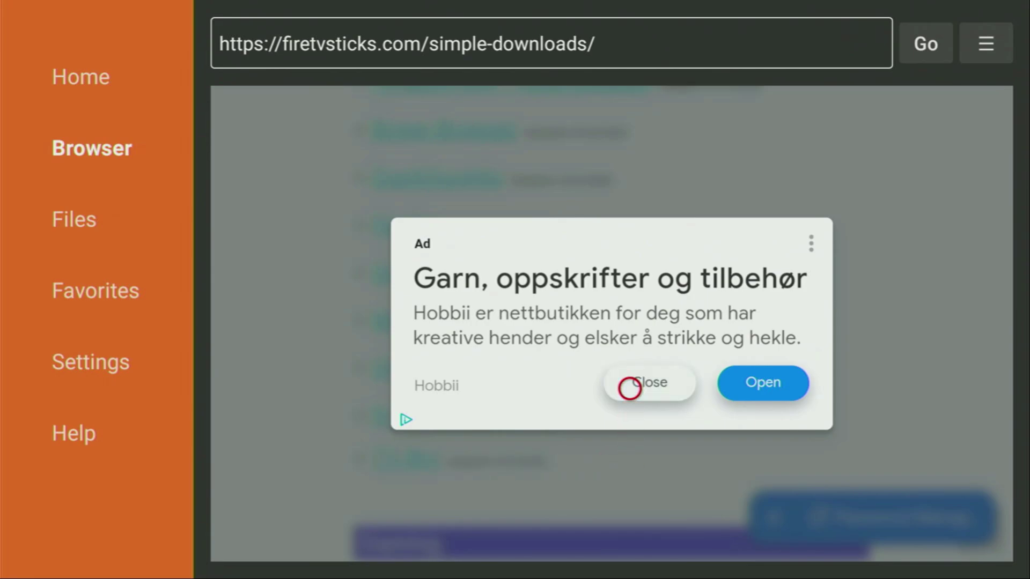
left_click(629, 389)
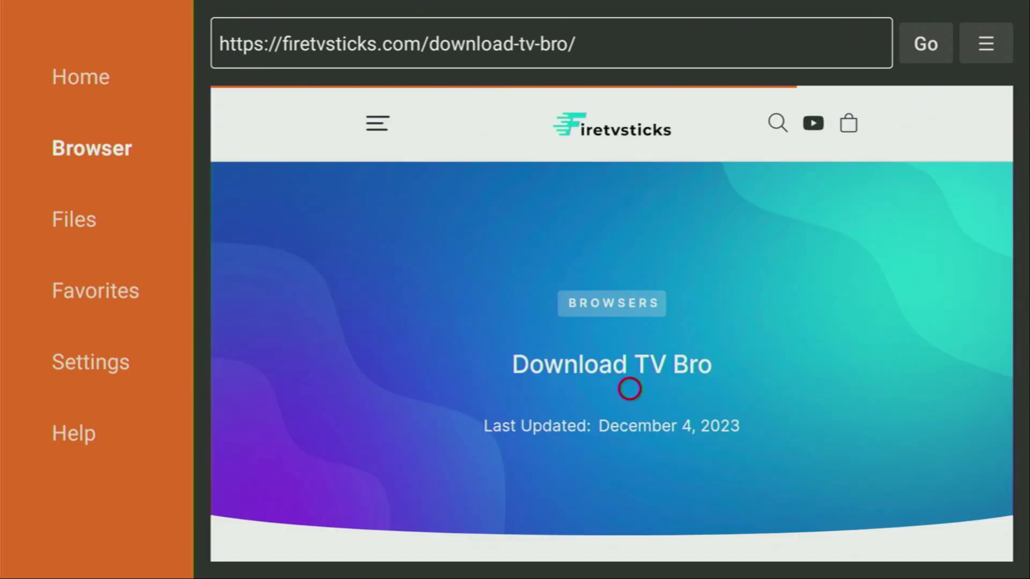
Download the TV Bro APK with the main download option on its page
scroll(629, 540, "down", 10)
scroll(629, 540, "down", 5)
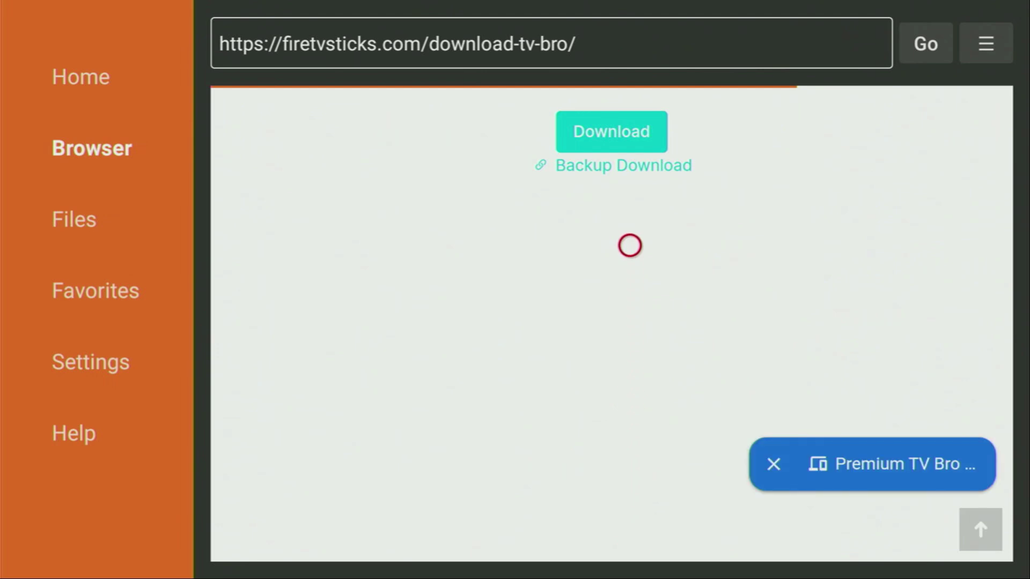
scroll(630, 121, "up", 8)
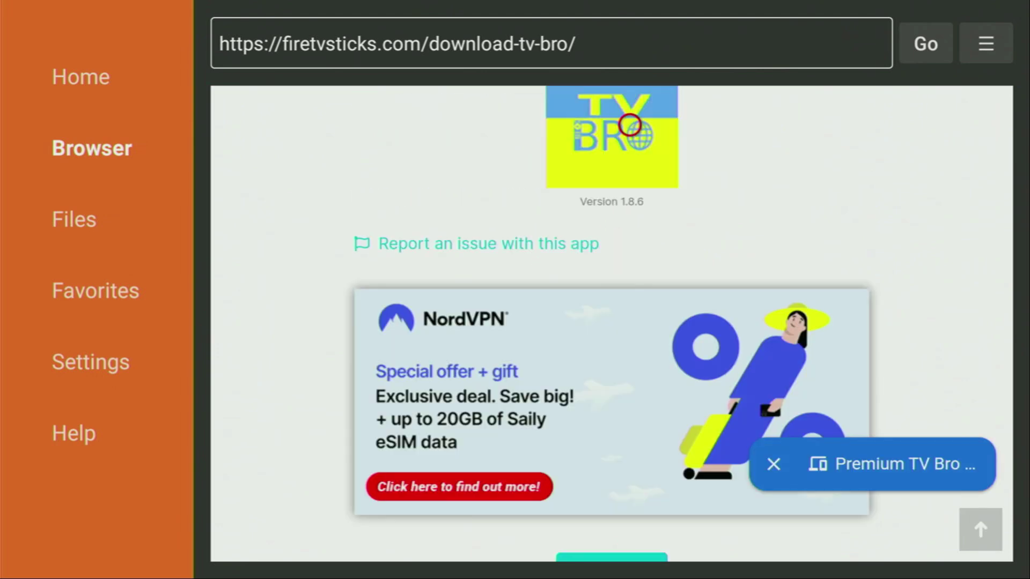
scroll(630, 508, "down", 10)
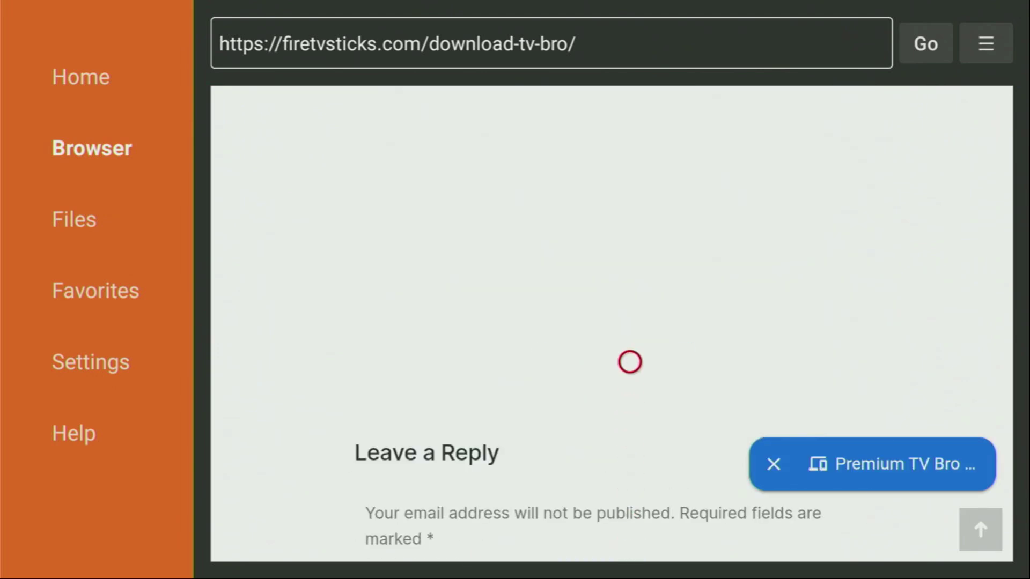
scroll(630, 111, "up", 5)
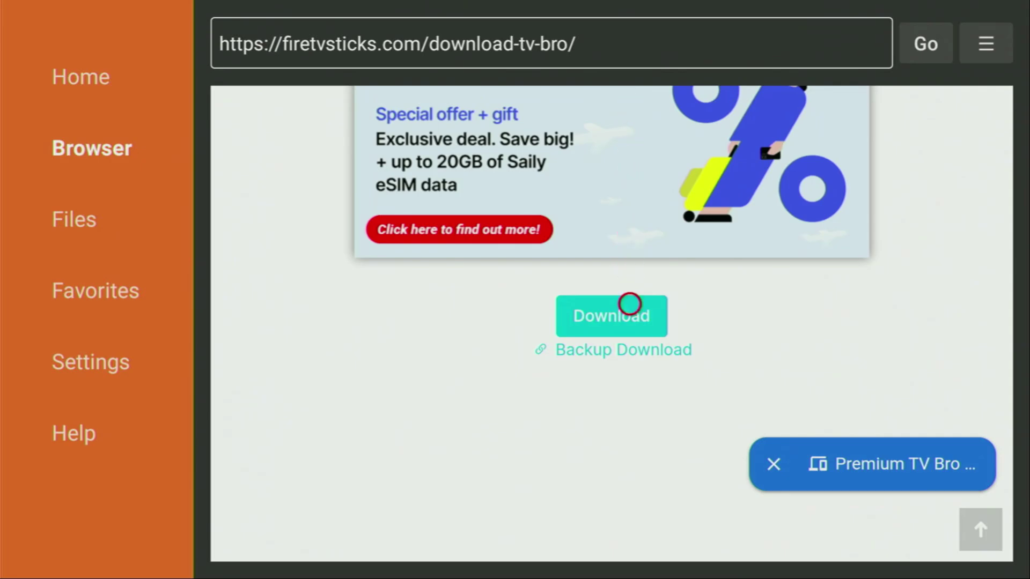
left_click(630, 304)
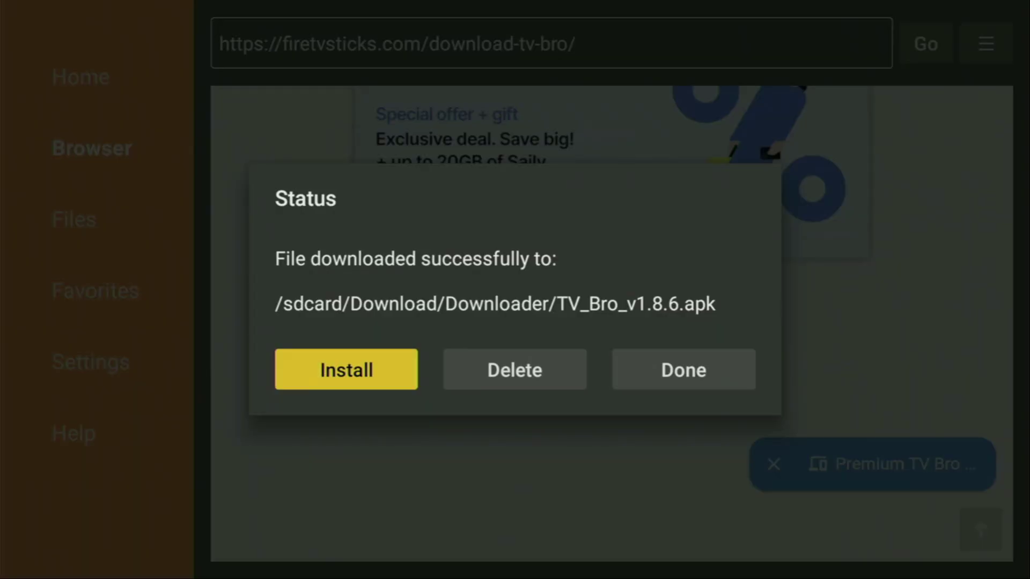
Delete the downloaded TV_Bro_v1.8.6.apk installer file and confirm the deletion
key("Right")
key("Return")
key("Left")
key("Return")
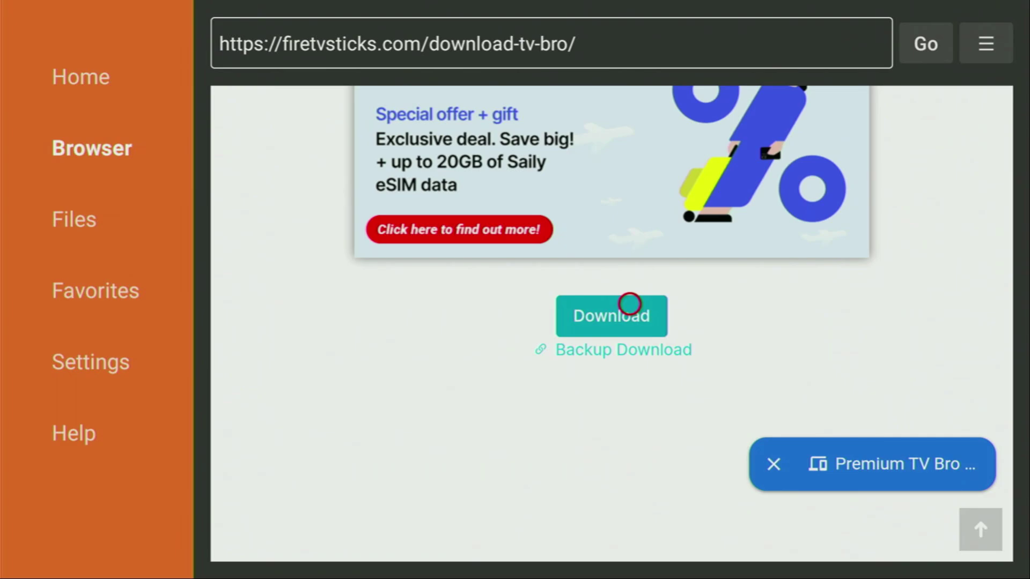
Return to the Fire TV home screen and open the full list of apps and channels
scroll(630, 540, "down", 2)
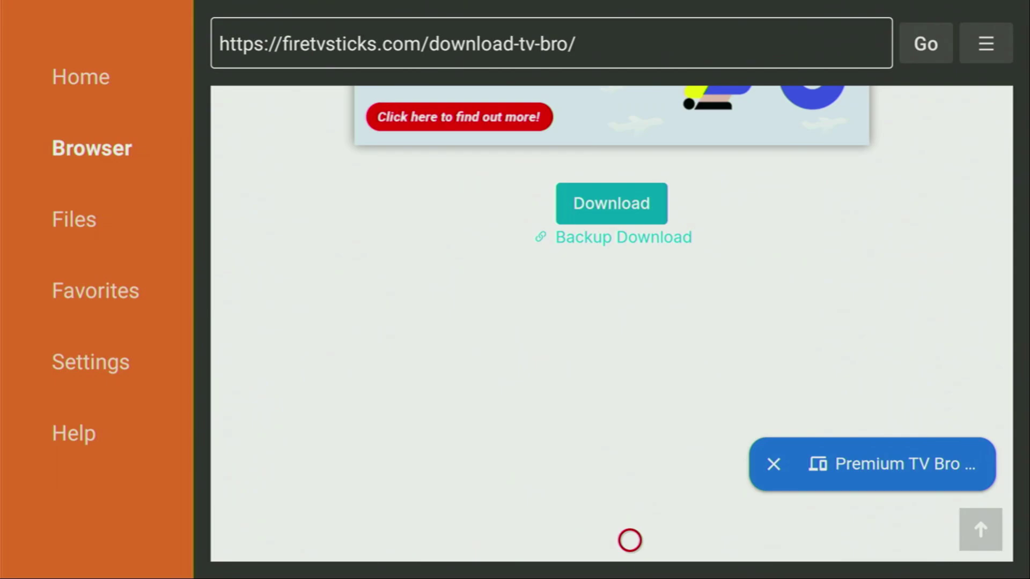
key("Home")
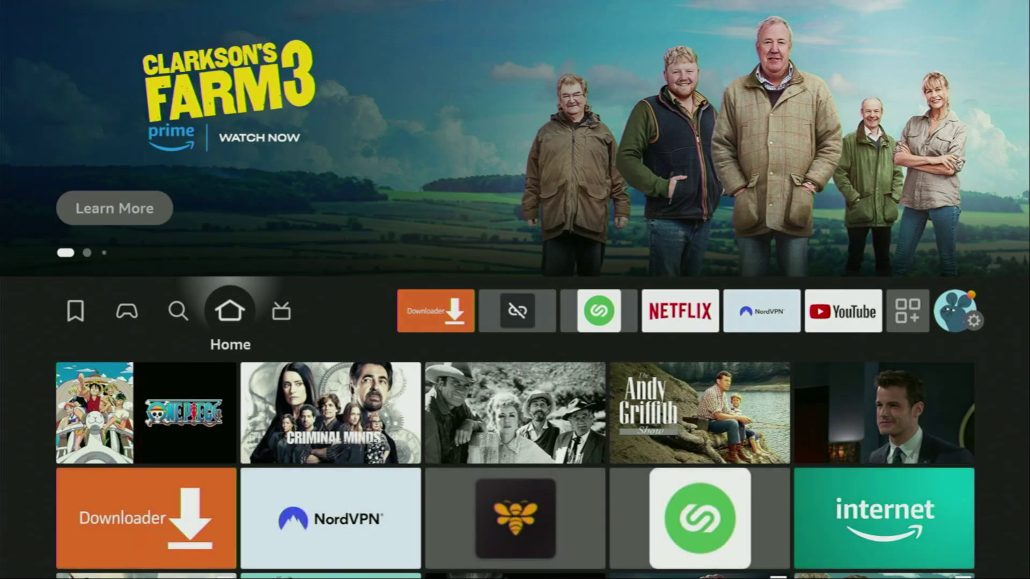
key("Right")
key("Right")
key("Right")
key("Right")
key("Right")
key("Right")
key("Right")
key("Right")
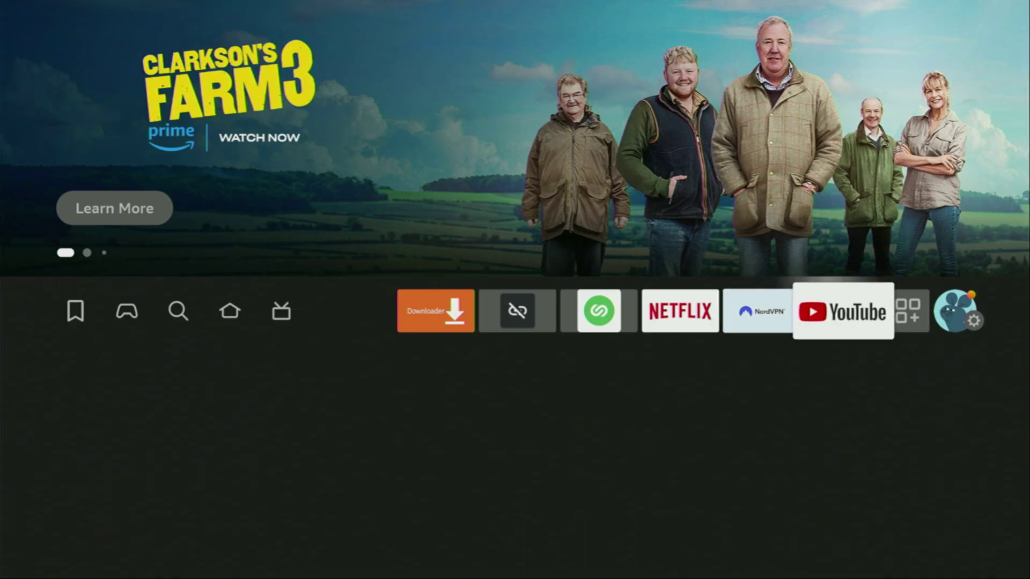
key("Return")
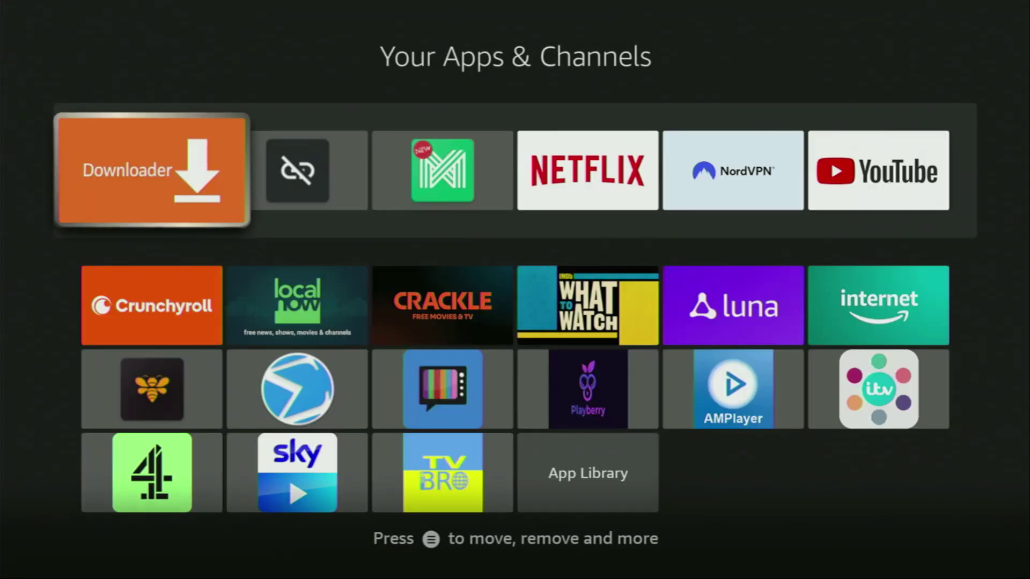
Move TV Bro to the front of the apps and channels list
key("Down")
key("Down")
key("Down")
key("Right")
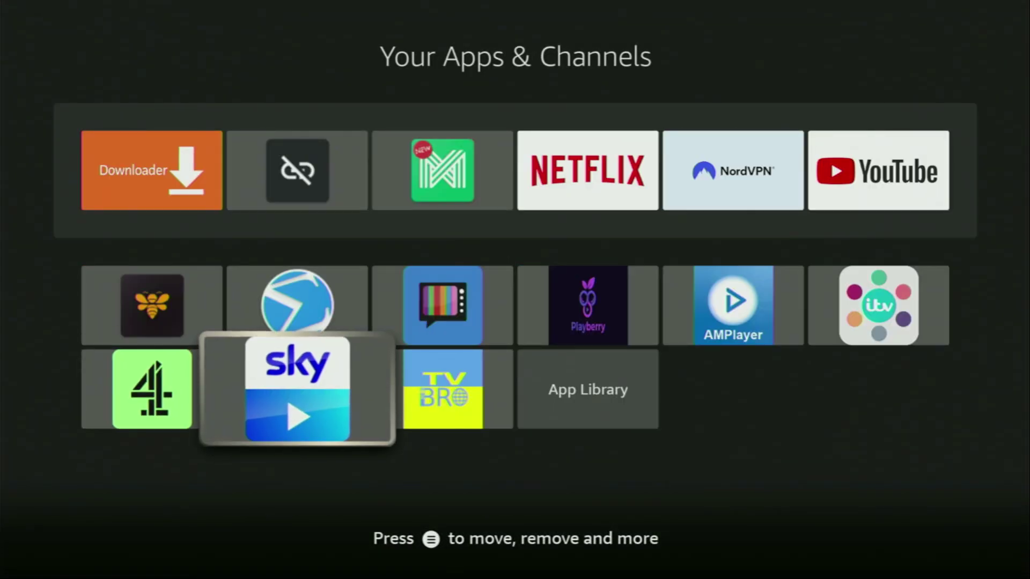
key("Right")
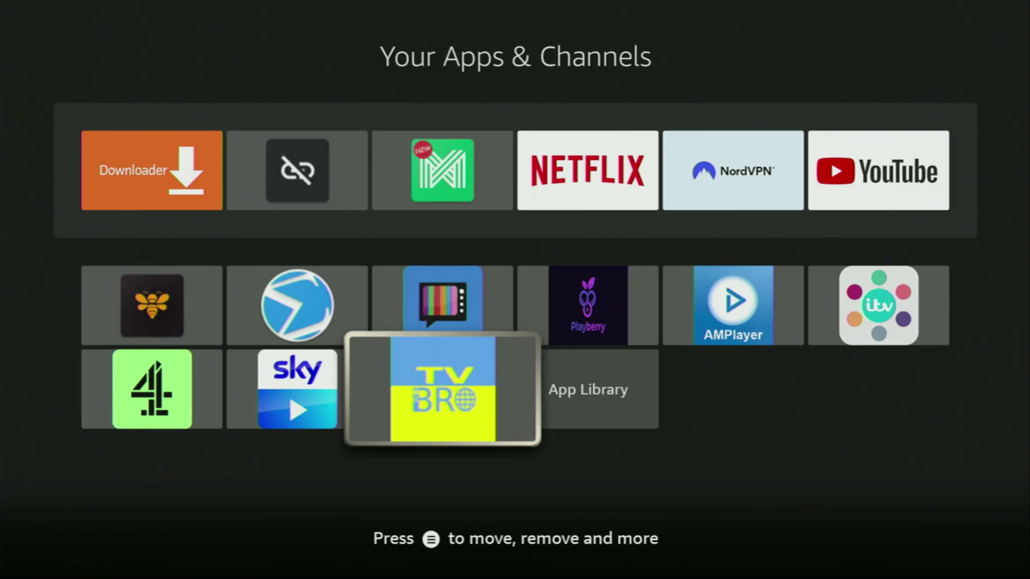
key("Menu")
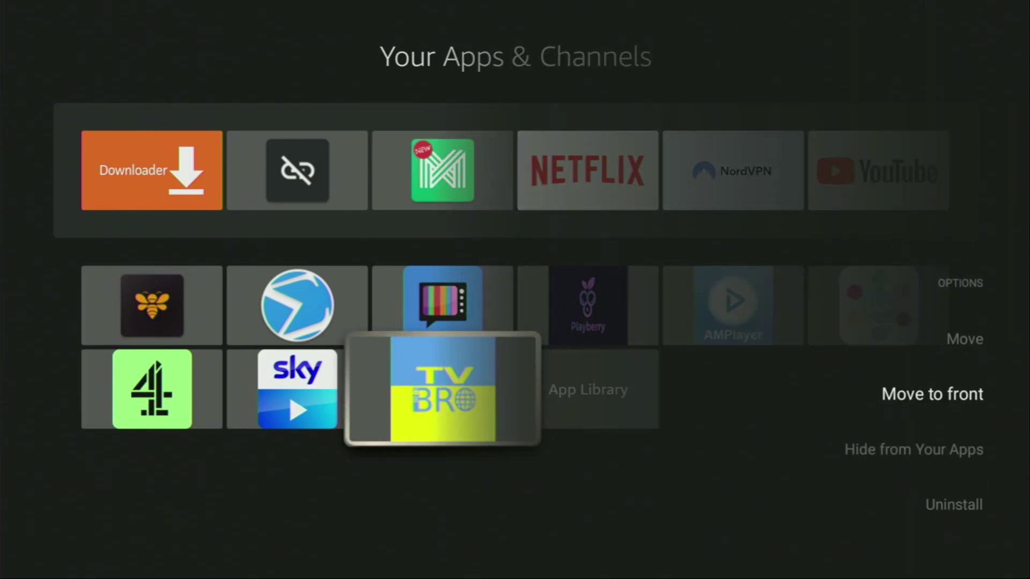
key("Return")
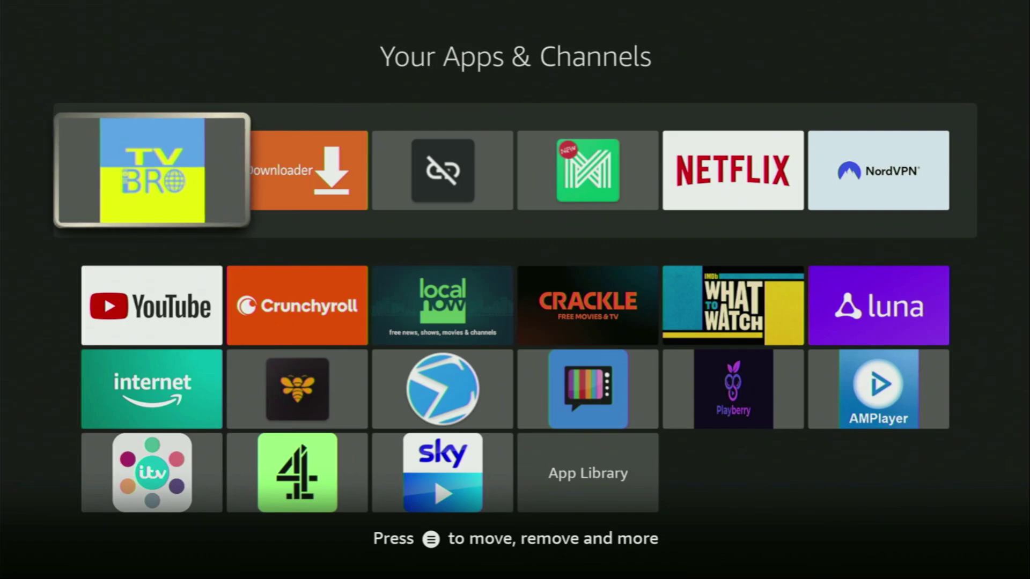